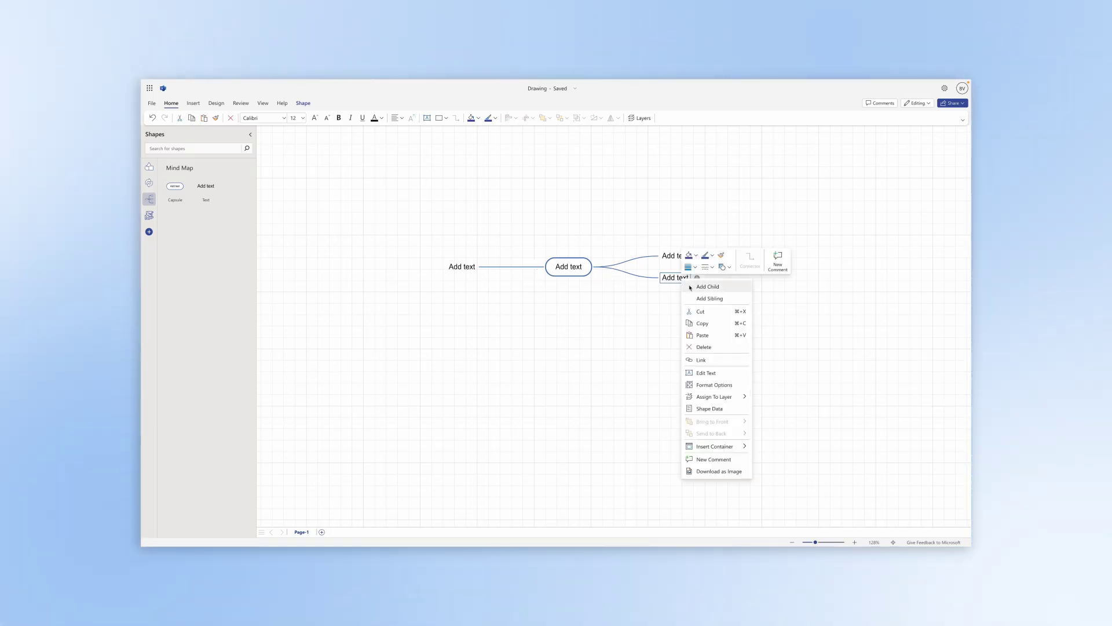
Add a child and a sibling node, then append ' / website content' to Content Creation.
click(704, 287)
key(Return)
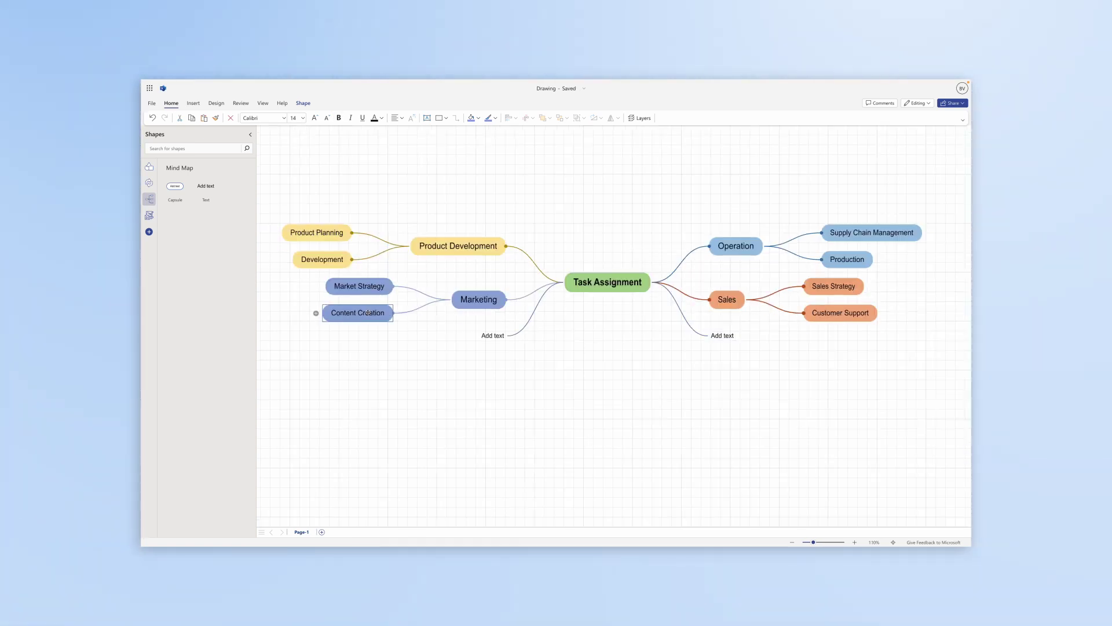
double_click(371, 312)
text(/ website content)
click(729, 255)
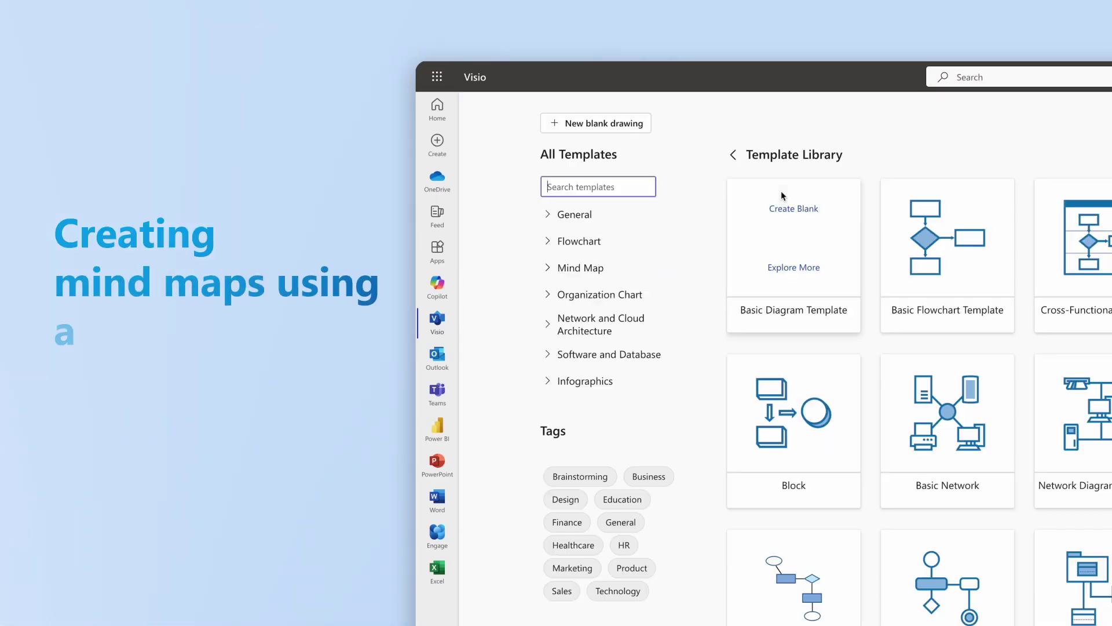
Browse All templates to the Mind Map category and preview the Project Tracking template.
click(584, 270)
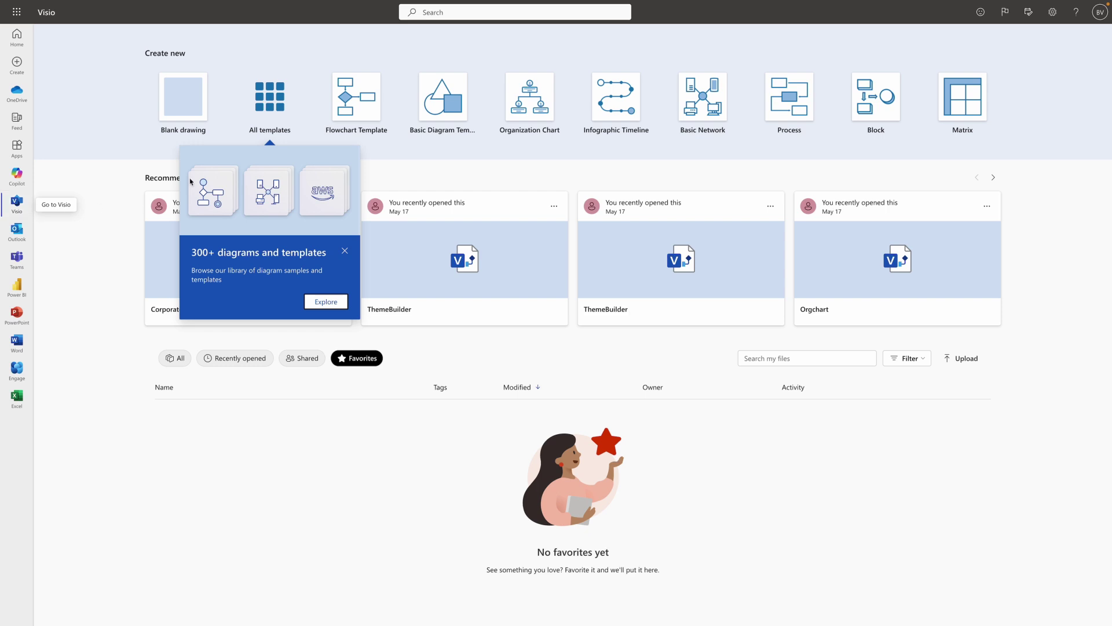
click(258, 114)
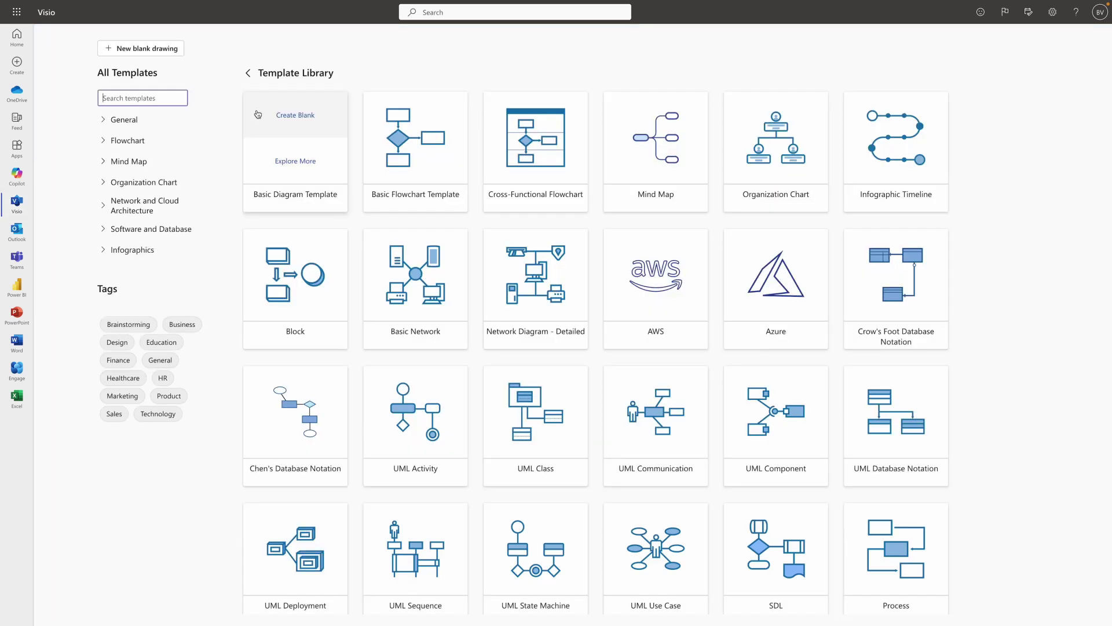
click(138, 163)
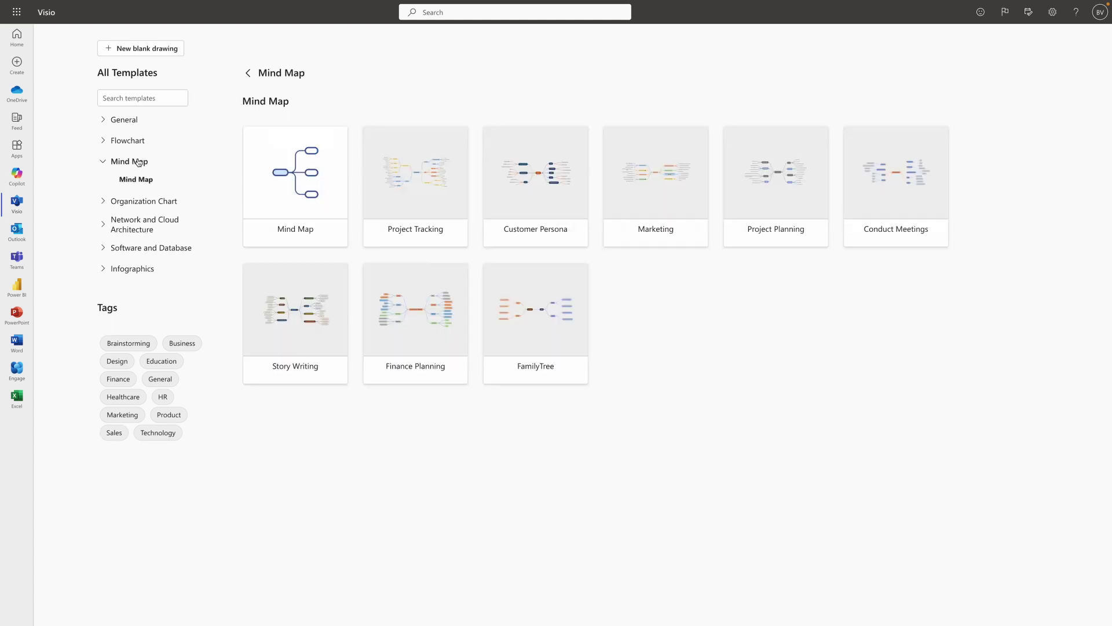
click(428, 195)
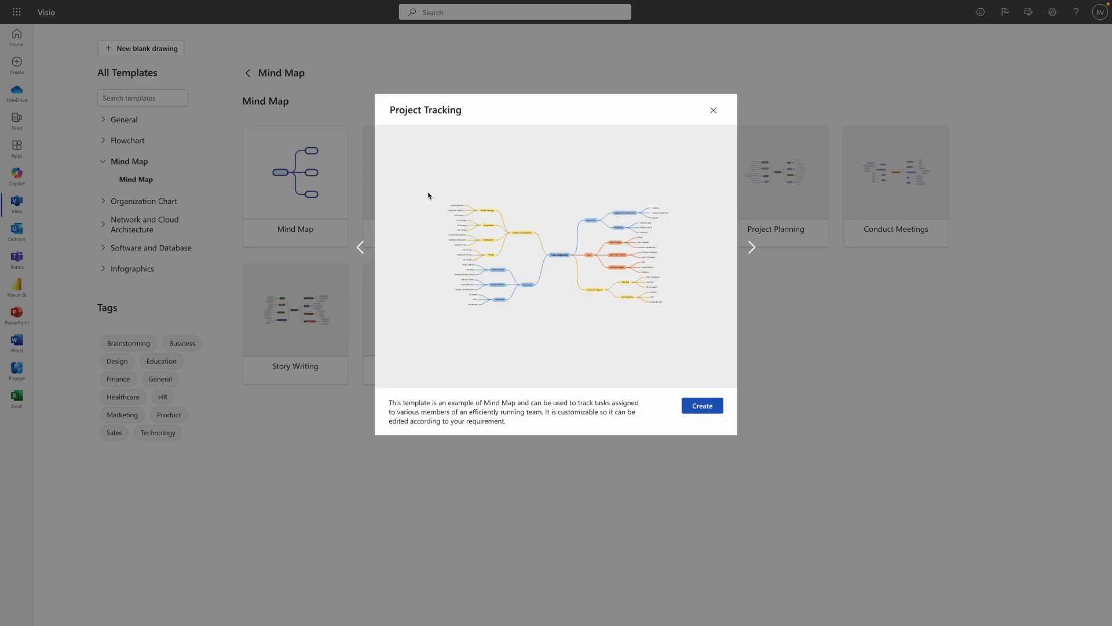
key(Escape)
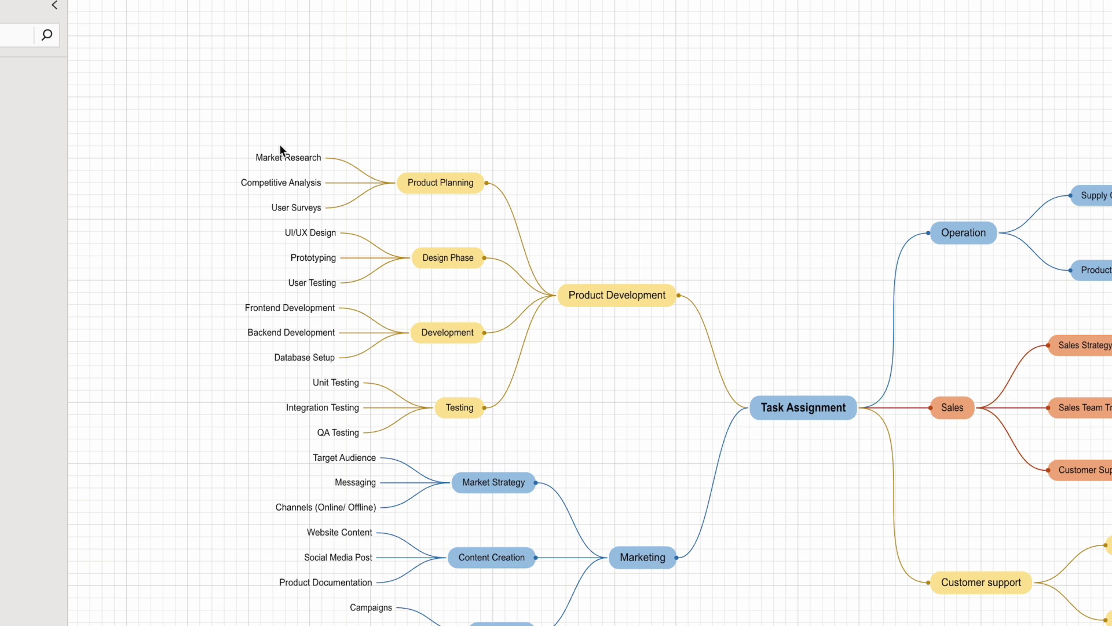
Delete the Market Research node together with its newly added child.
click(221, 151)
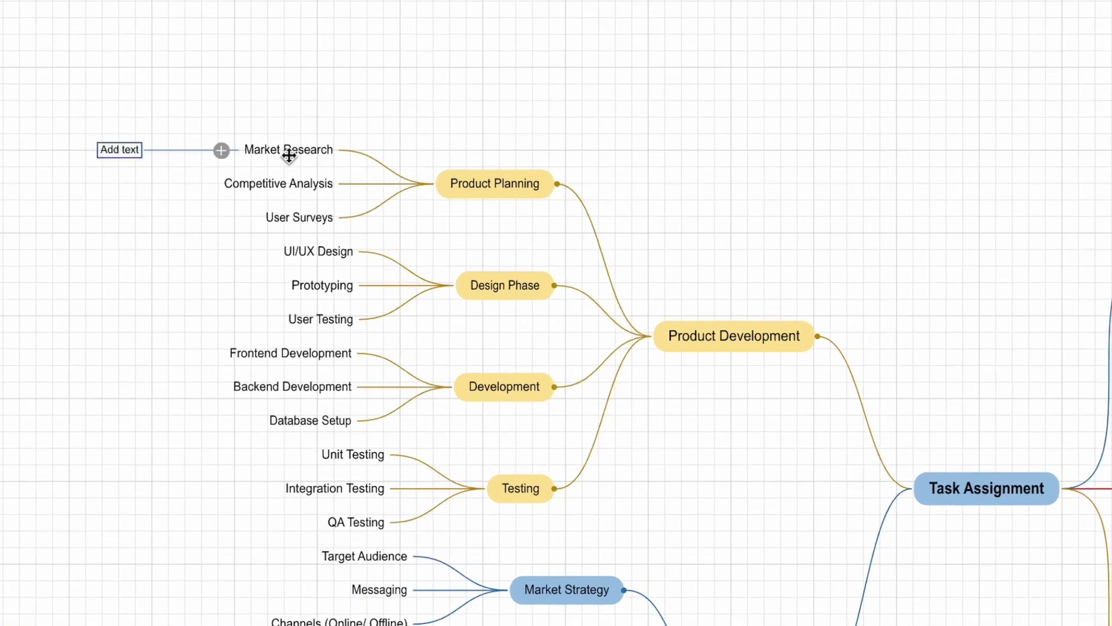
click(289, 152)
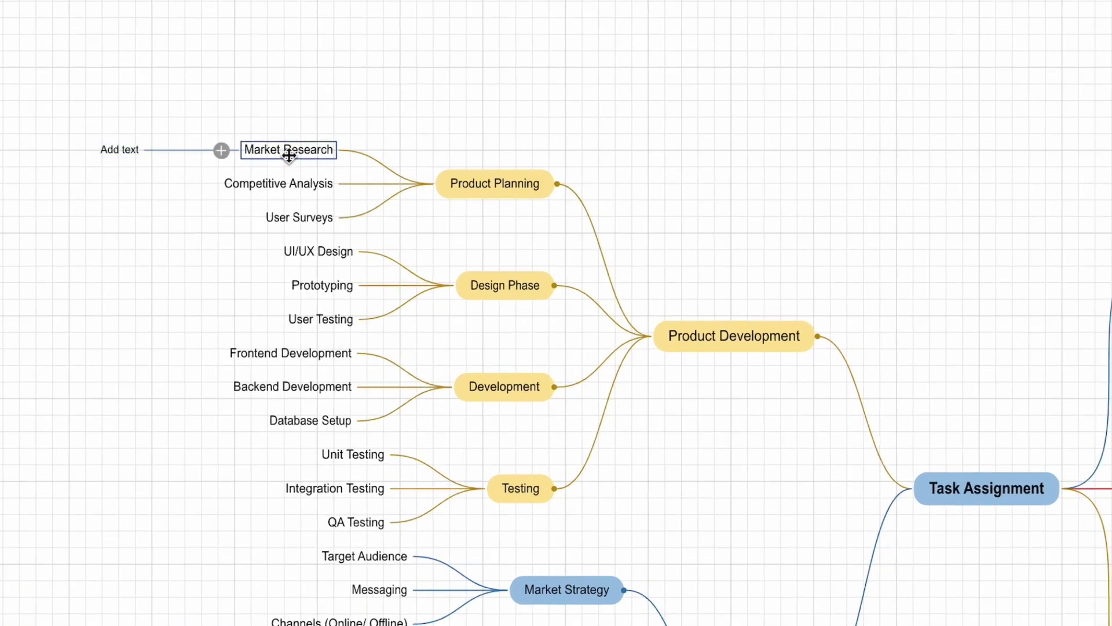
key(Delete)
Rename User Surveys to Customer Surveys and give Task Assignment a green fill.
click(296, 201)
text(Customer Surveys)
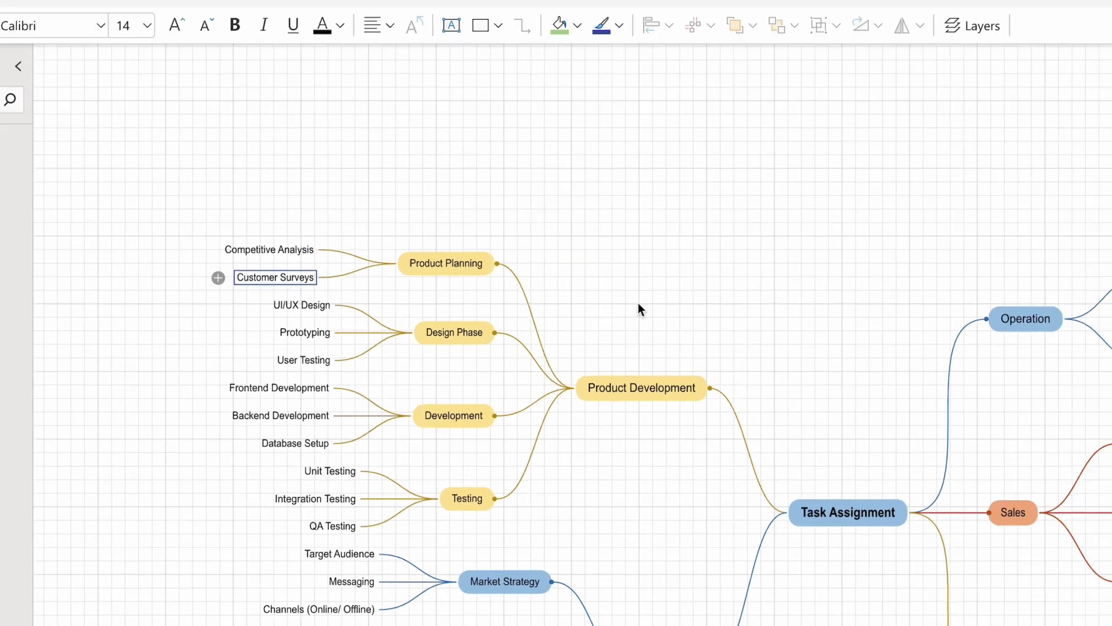
click(812, 513)
click(561, 52)
click(785, 201)
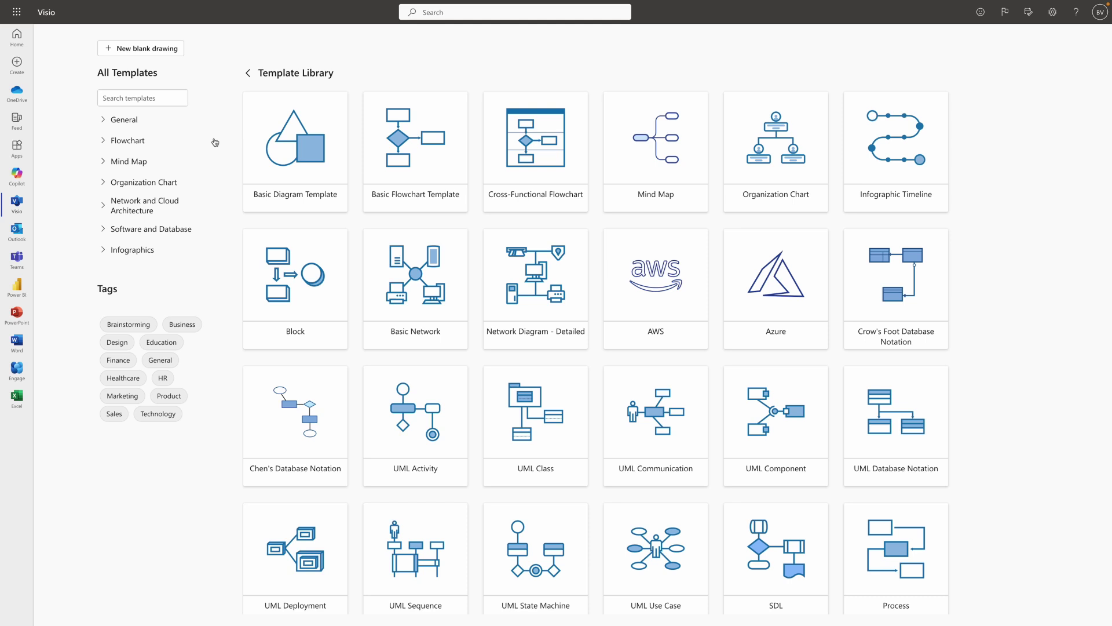
Add the Mind Map stencil from a shape search and drag a Capsule node onto the page.
click(136, 163)
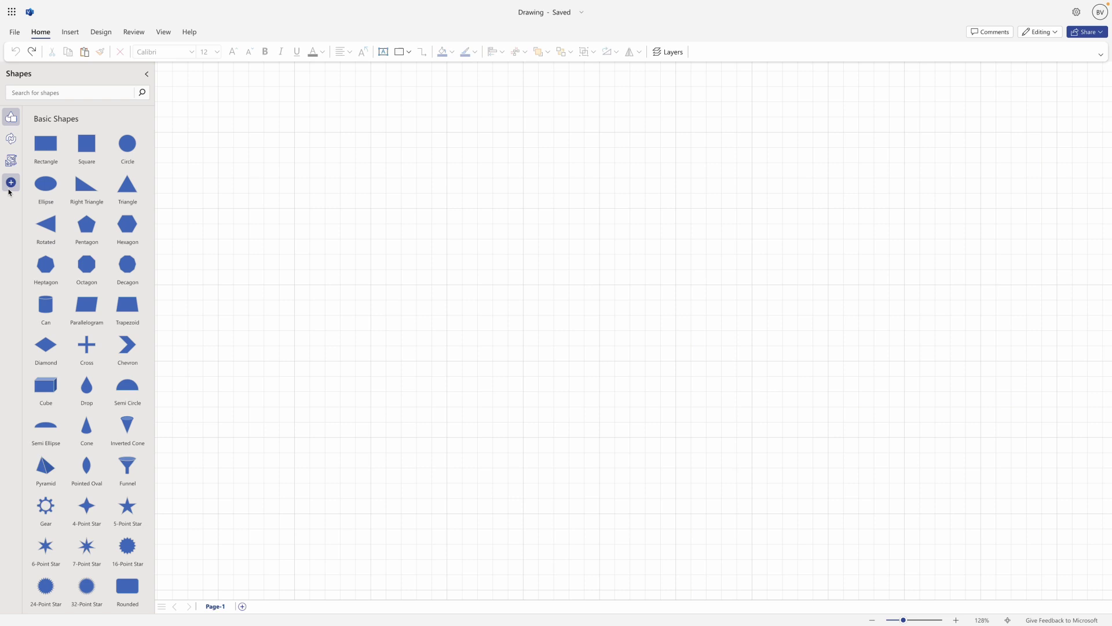
click(69, 92)
text(mind map)
click(50, 111)
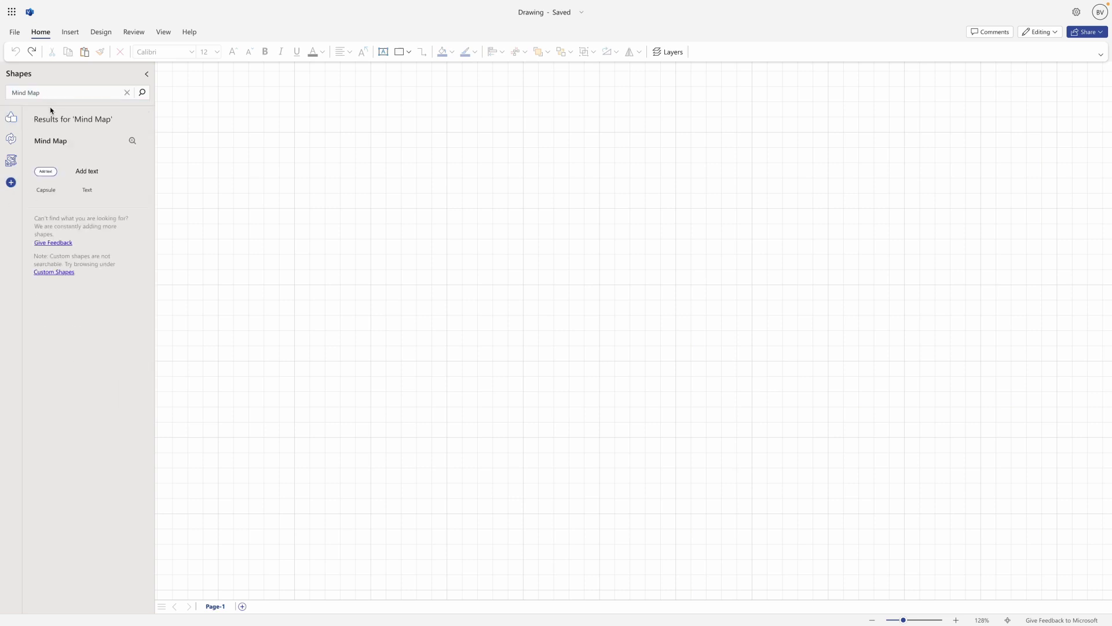
click(132, 144)
click(122, 342)
click(11, 160)
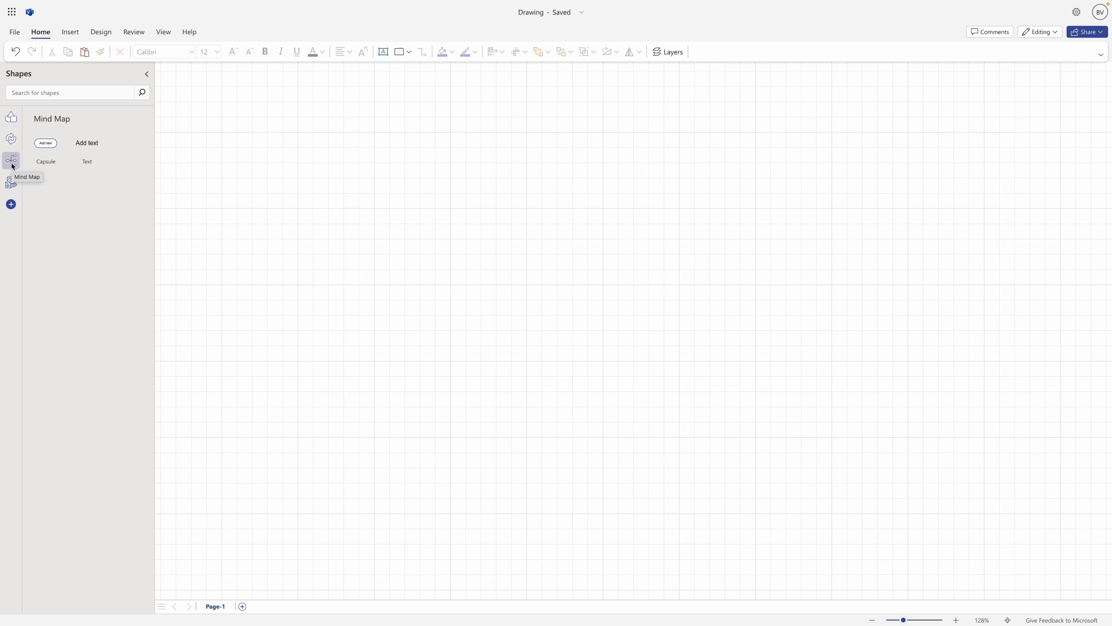
drag(40, 156, 572, 255)
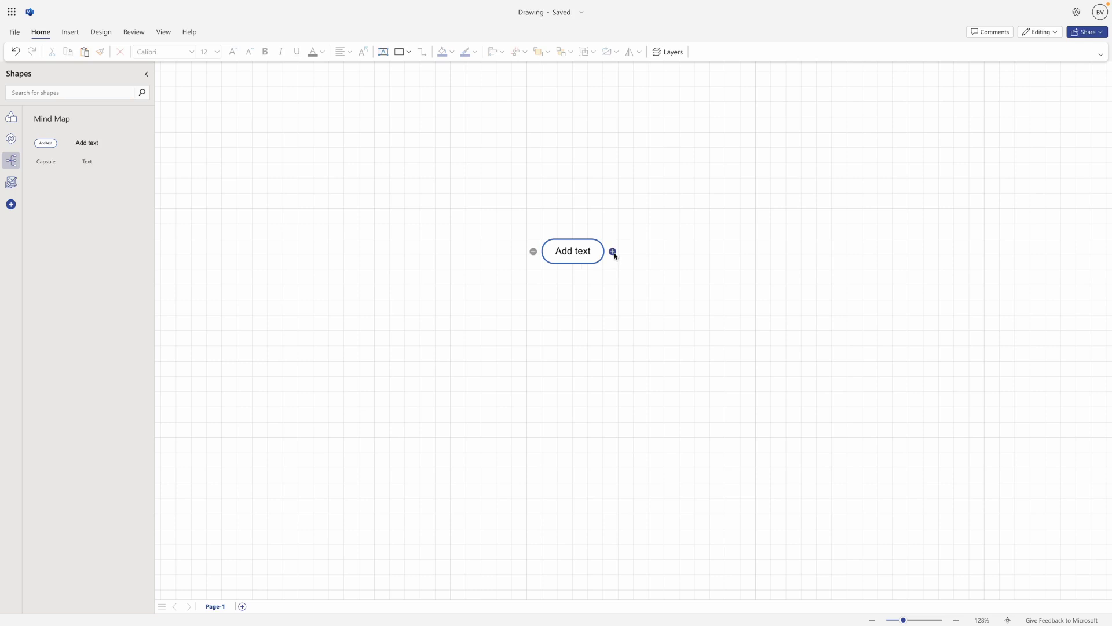
Add one 'Add text' branch left of the capsule and two on its right.
click(613, 252)
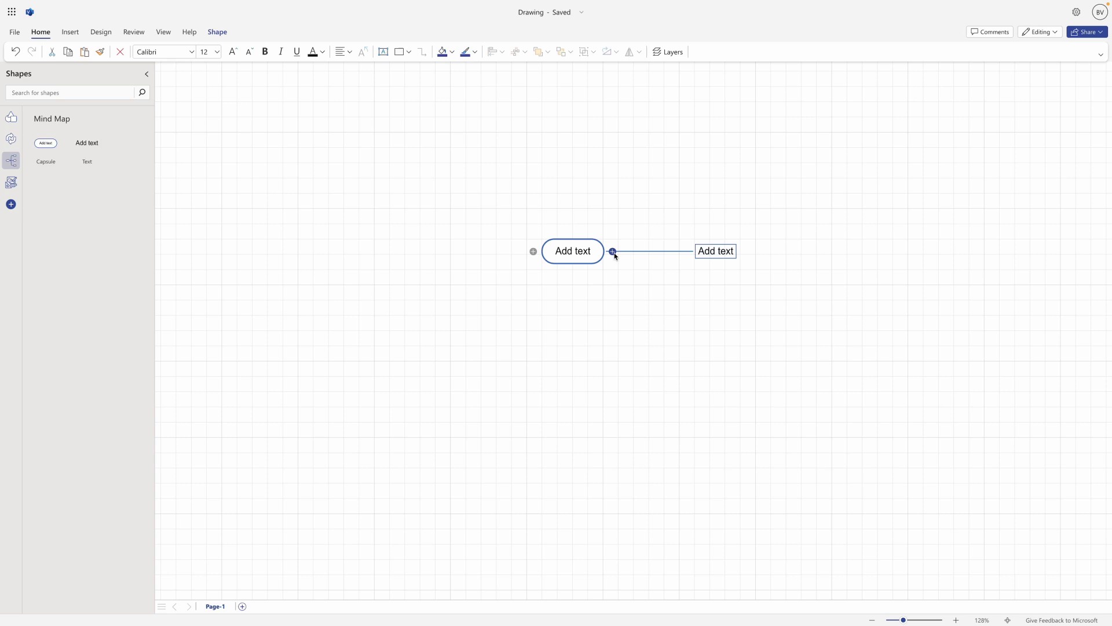
click(668, 270)
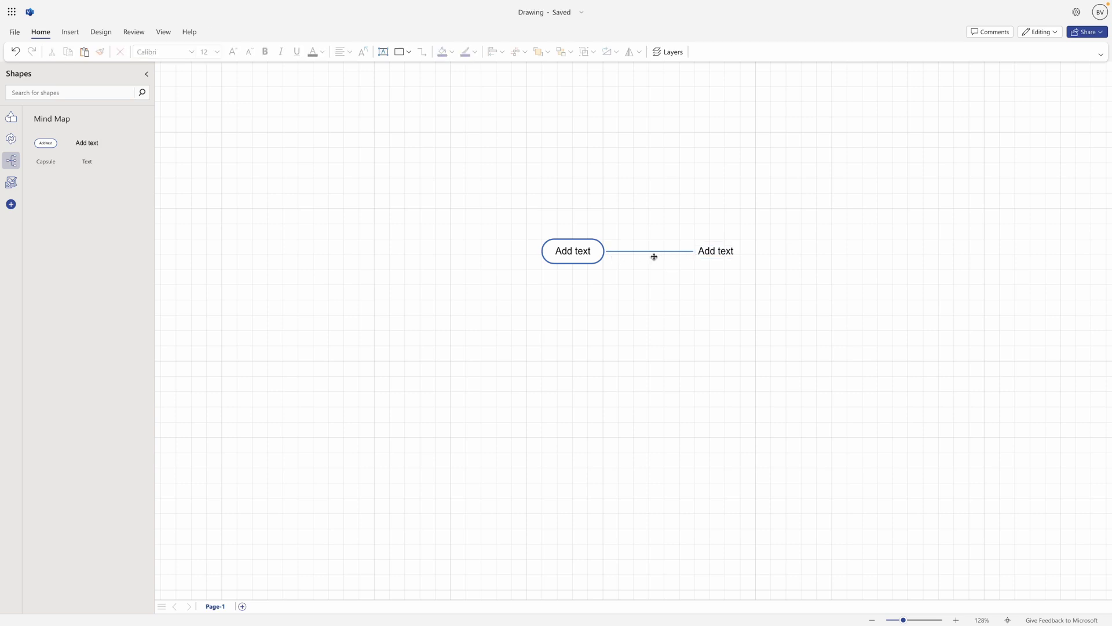
click(571, 258)
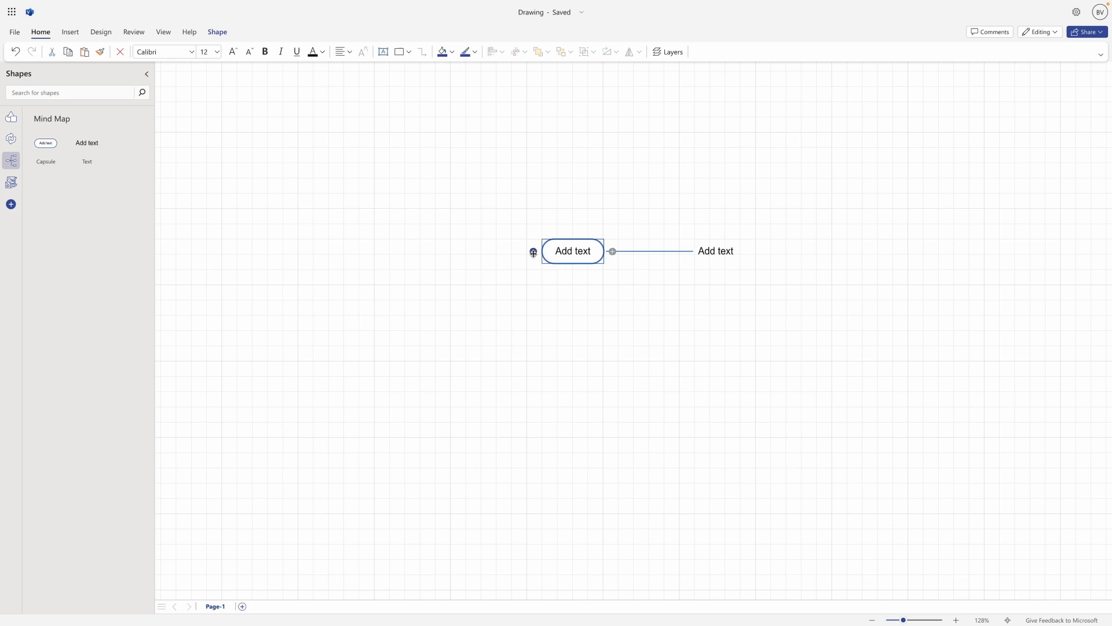
click(534, 252)
click(588, 256)
click(612, 252)
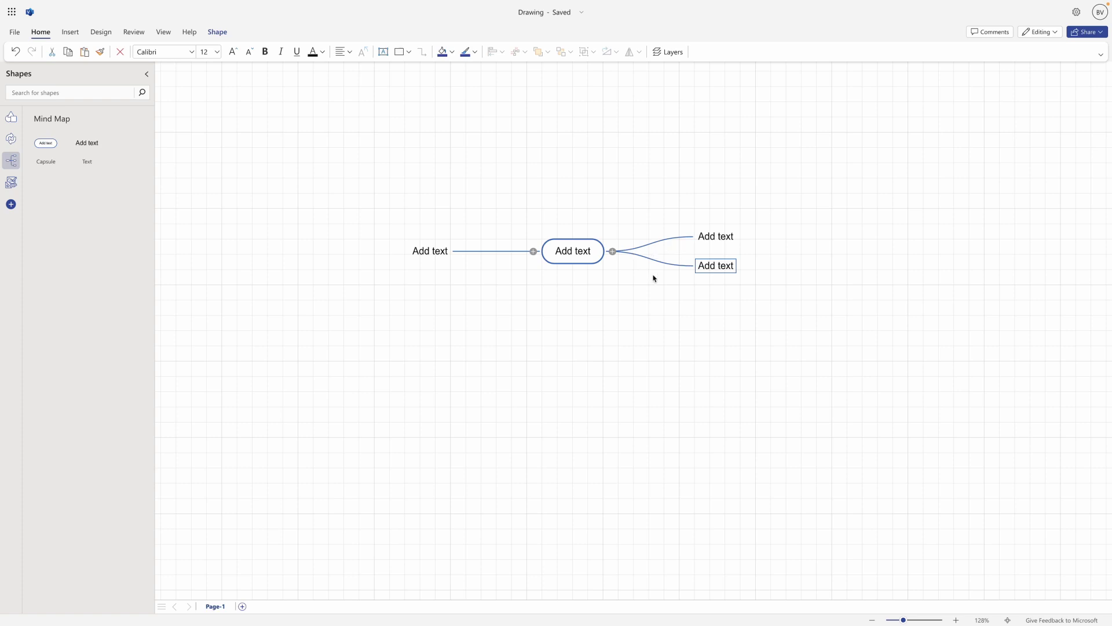
Add child and sibling nodes off the lower right branch, making four right branches.
right_click(716, 269)
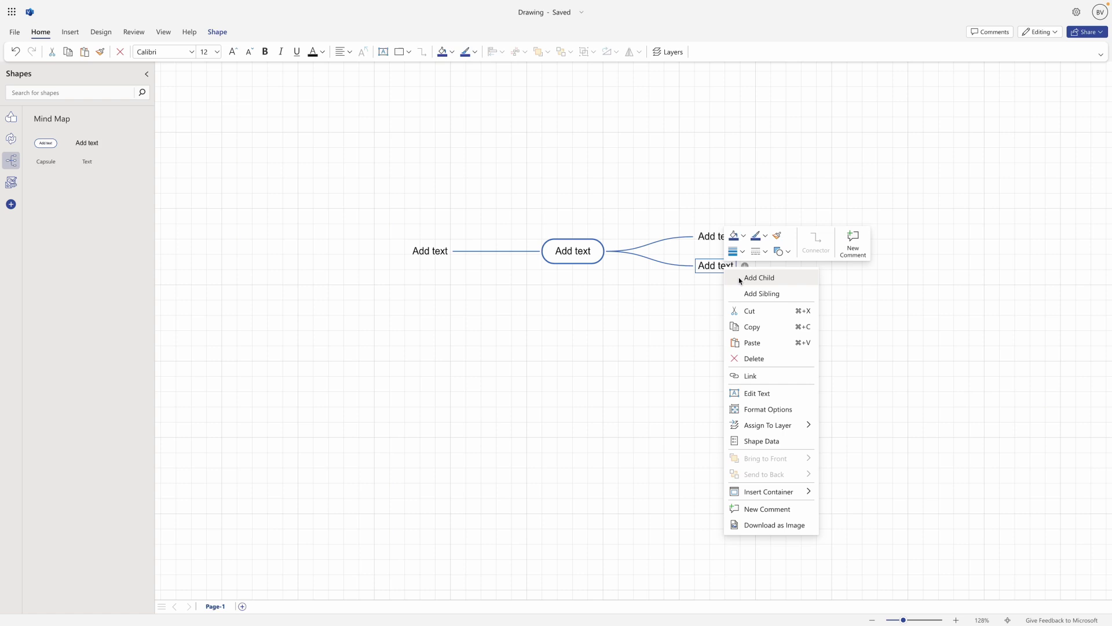
click(740, 279)
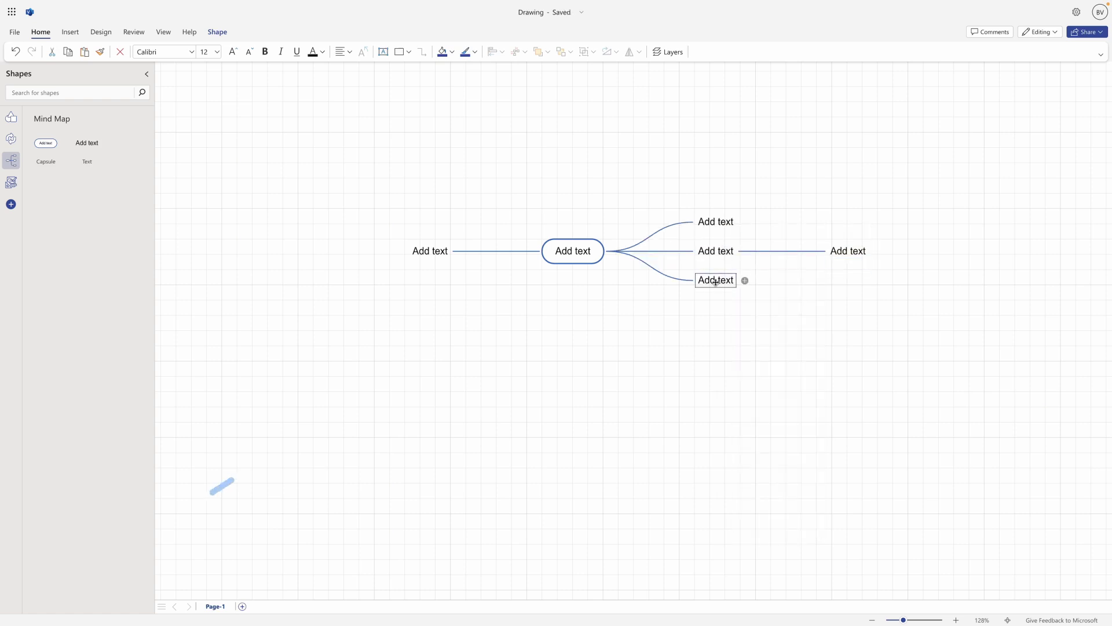
key(Tab)
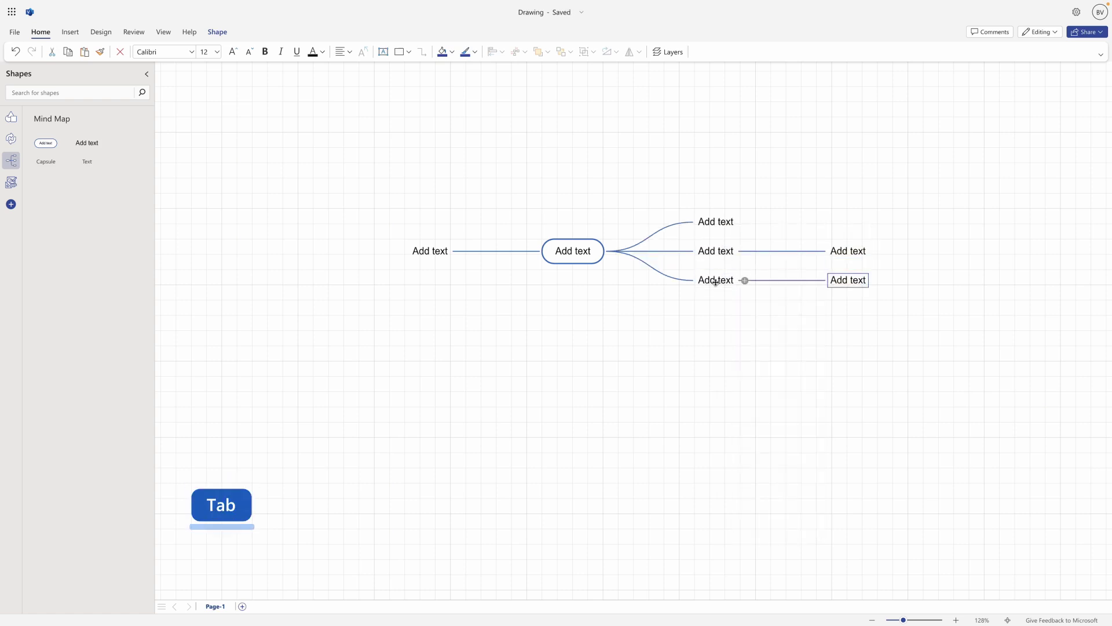
click(715, 281)
key(Return)
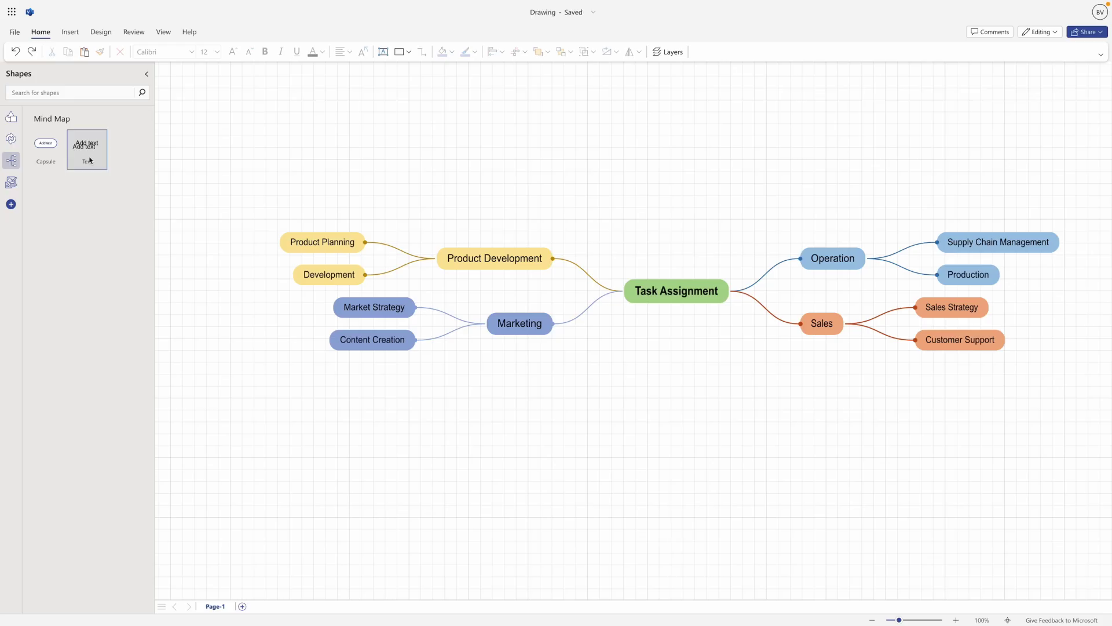
Drop a stray text node near Product Planning, then move Operation under Product Development.
drag(90, 161, 274, 243)
drag(274, 244, 273, 244)
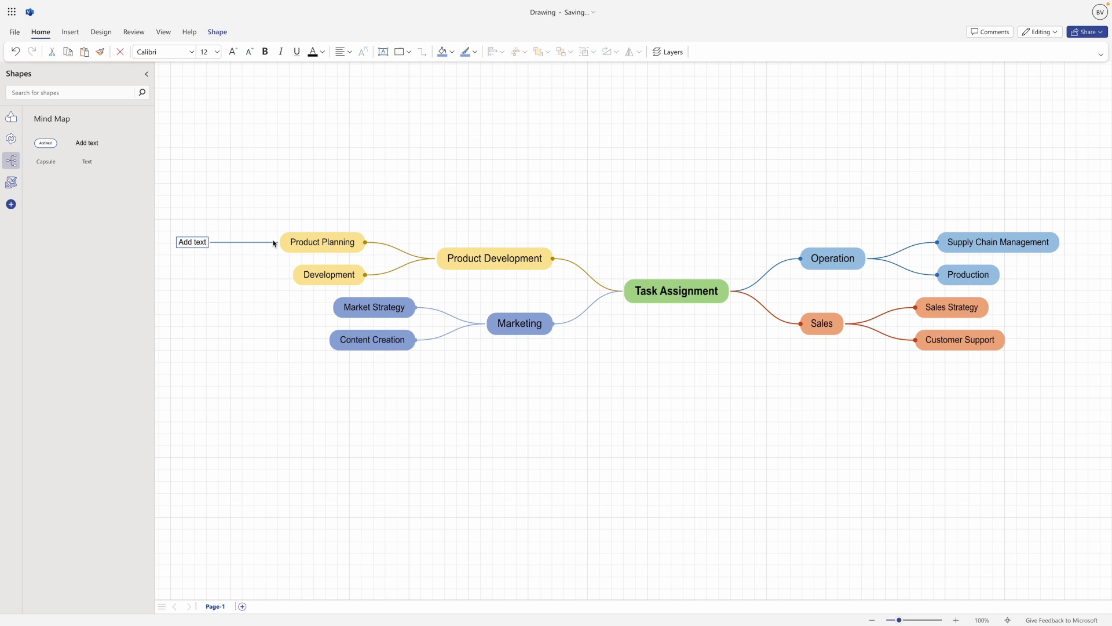
click(224, 250)
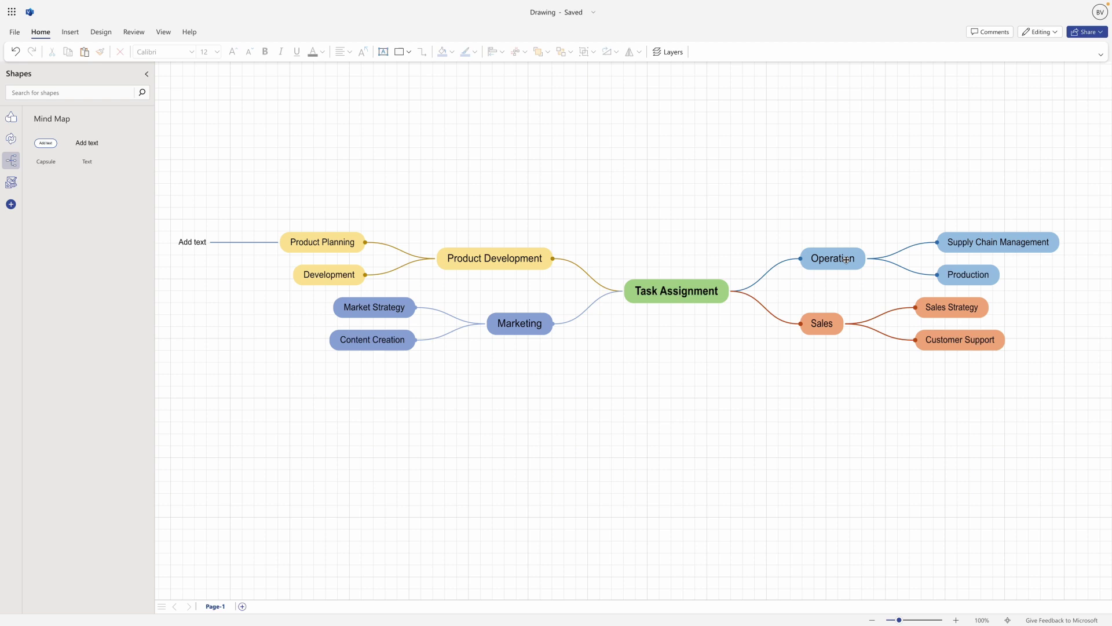
mouse_move(845, 259)
mouse_down()
mouse_move(487, 230)
mouse_move(487, 258)
mouse_up()
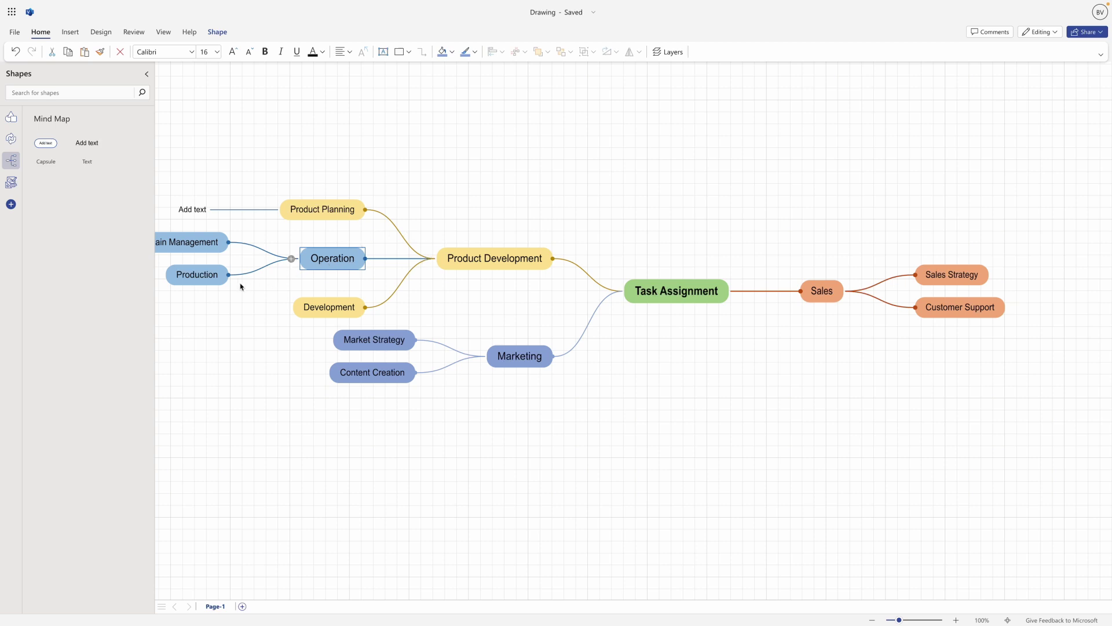
scroll(243, 285, left, 2)
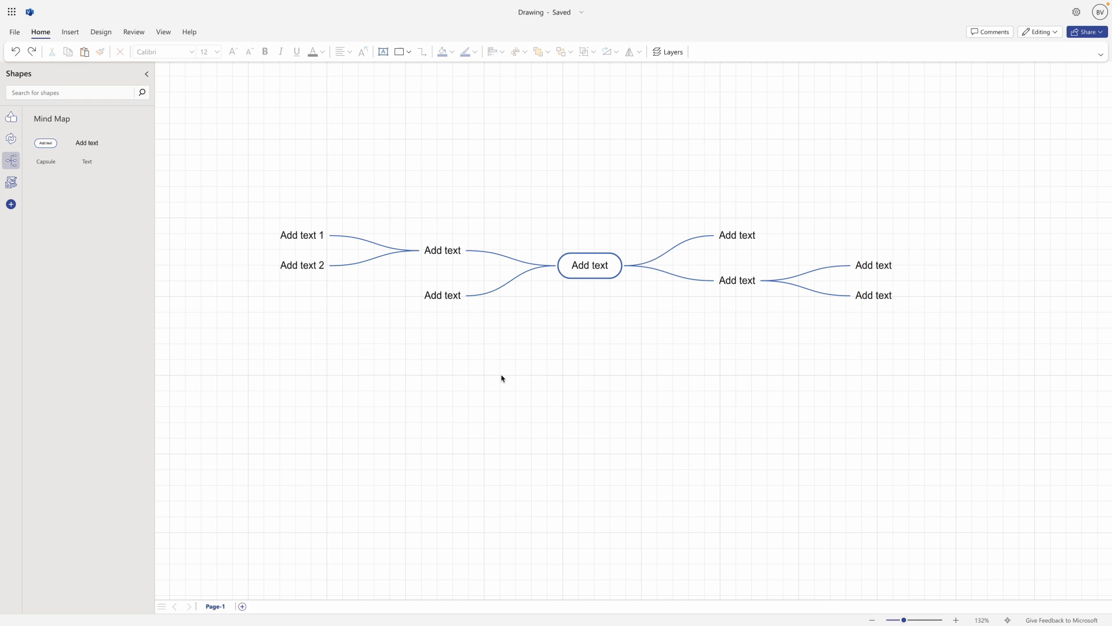
Cut the upper-left branch and its two children with Ctrl+X, then paste with Ctrl+V.
click(433, 253)
key(ctrl+x)
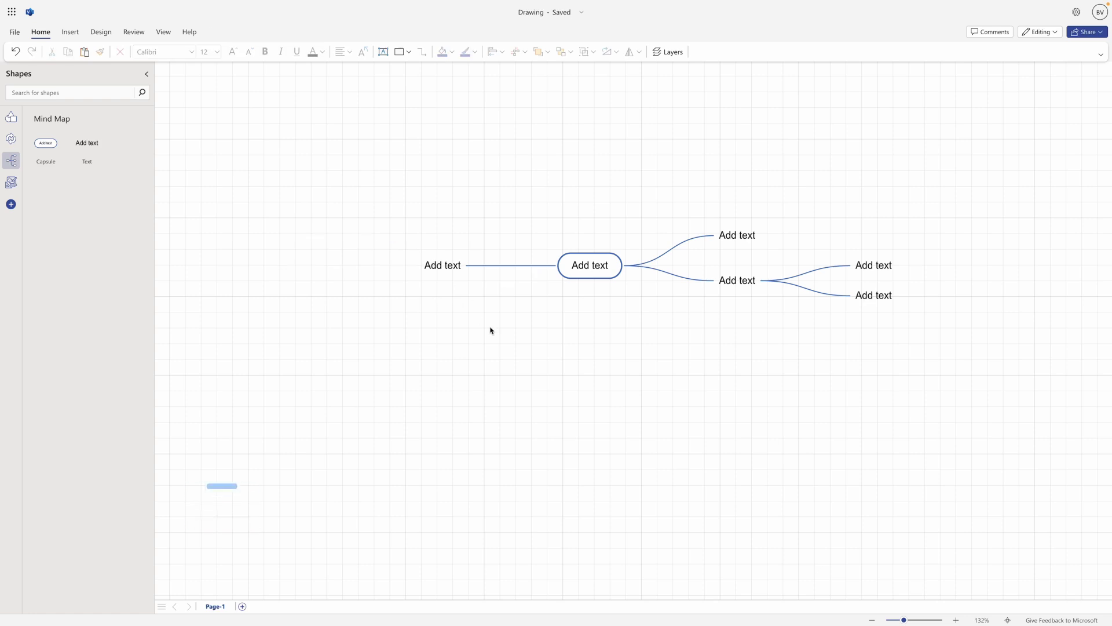
key(ctrl+v)
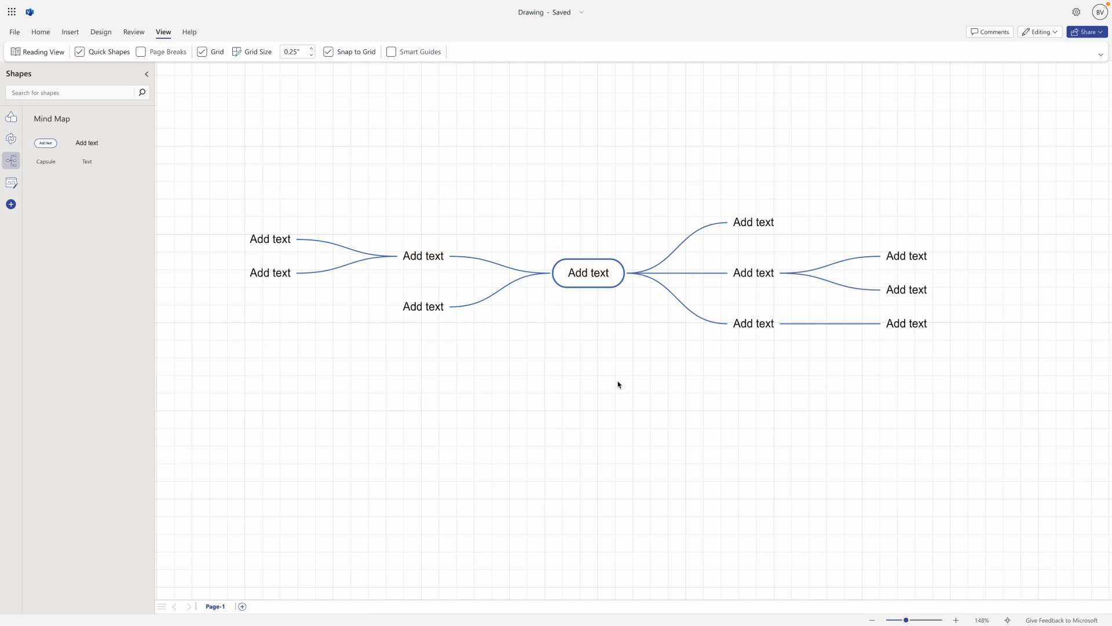
Drag the top-right topic below the middle one, then shift the childless topic with Alt+Down/Up.
mouse_move(753, 222)
drag(750, 224, 749, 293)
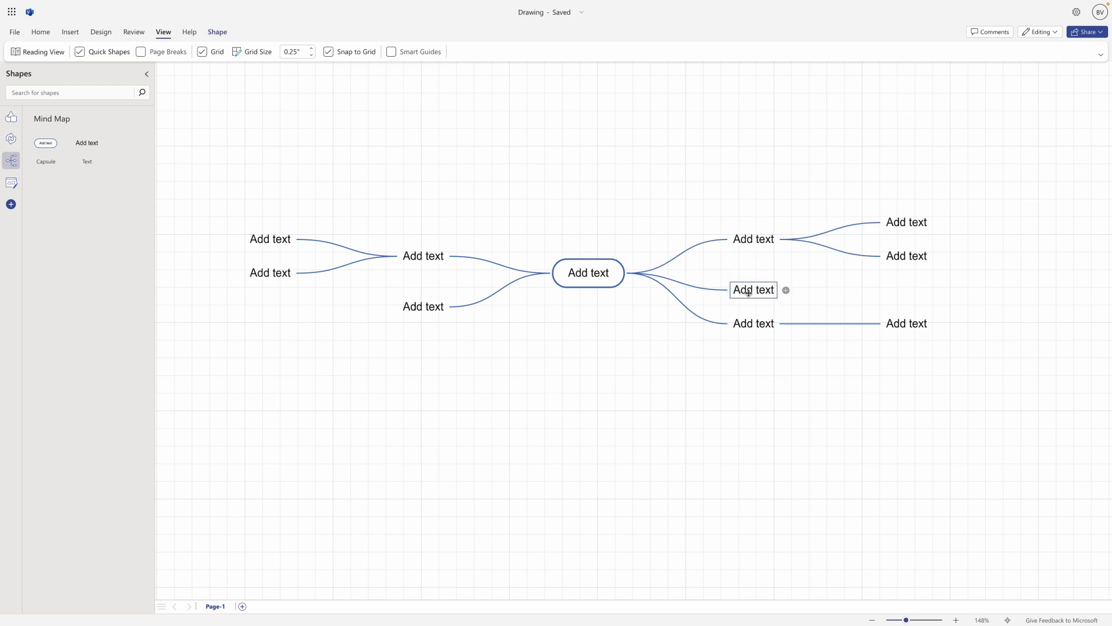
click(799, 297)
click(755, 291)
key(alt+Down)
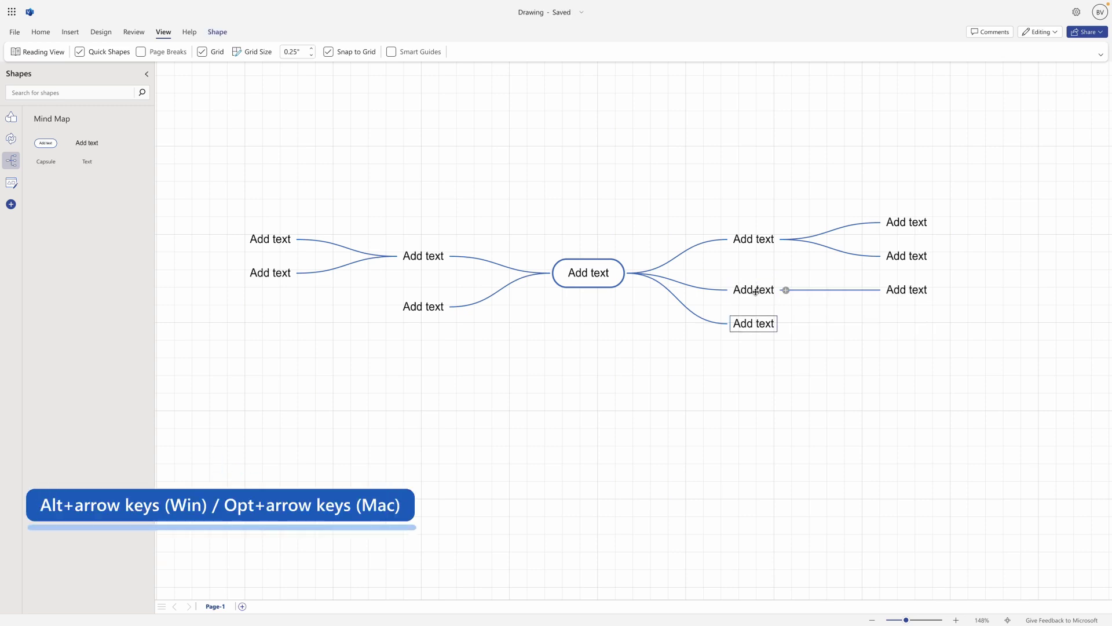
key(alt+Up)
key(alt+Up)
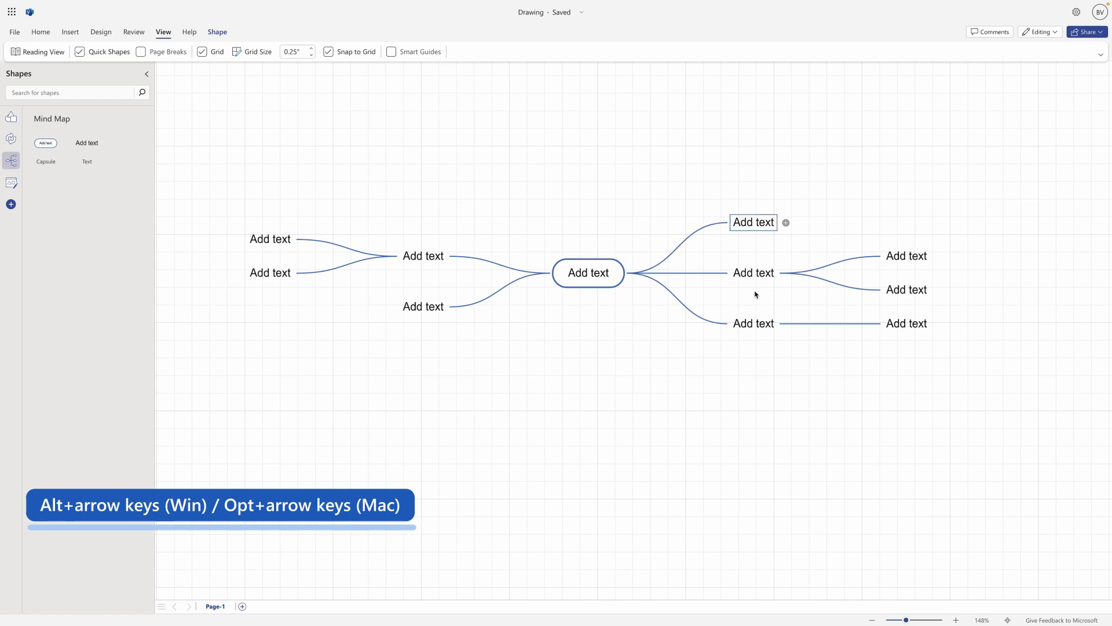
key(alt+Down)
key(alt+Down)
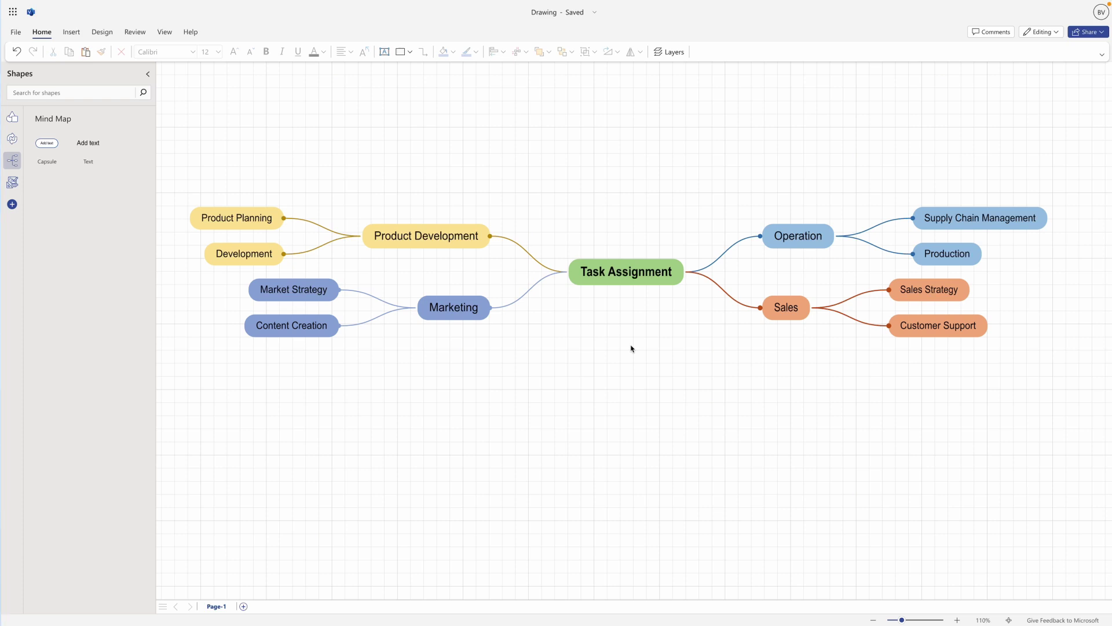
Add temporary topics around Task Assignment with Tab, Shift+Tab and Enter.
key(Tab)
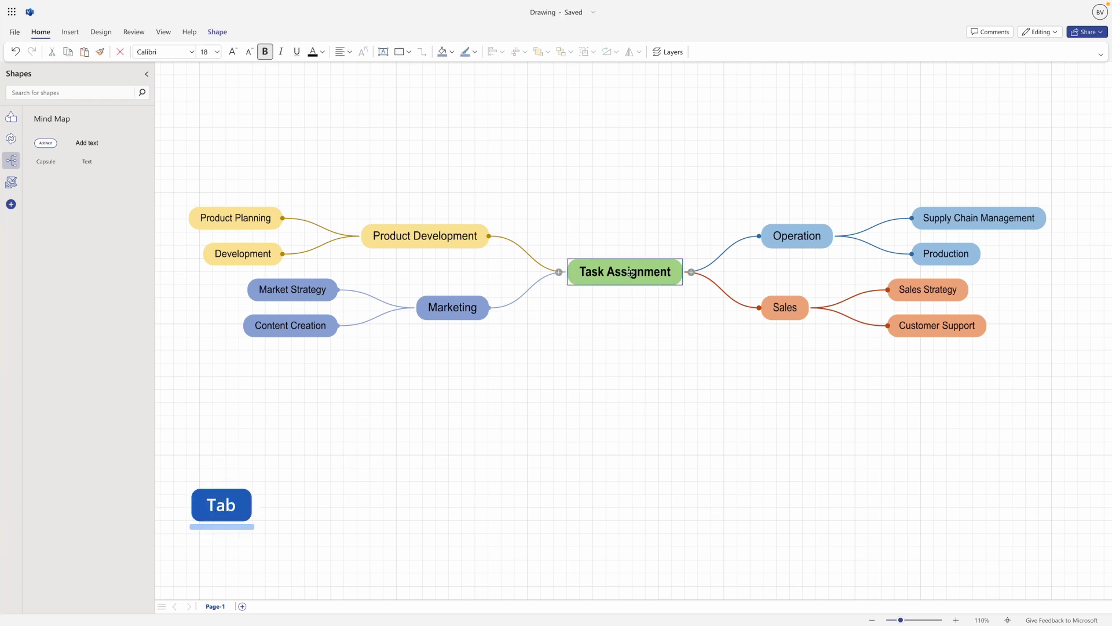
key(Tab)
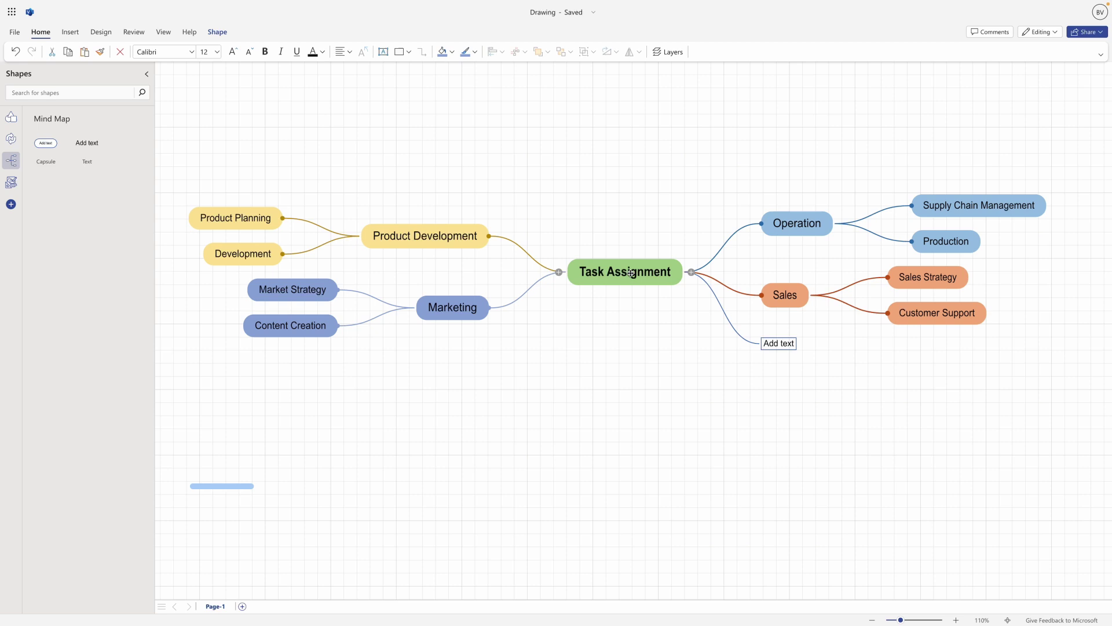
key(shift+Tab)
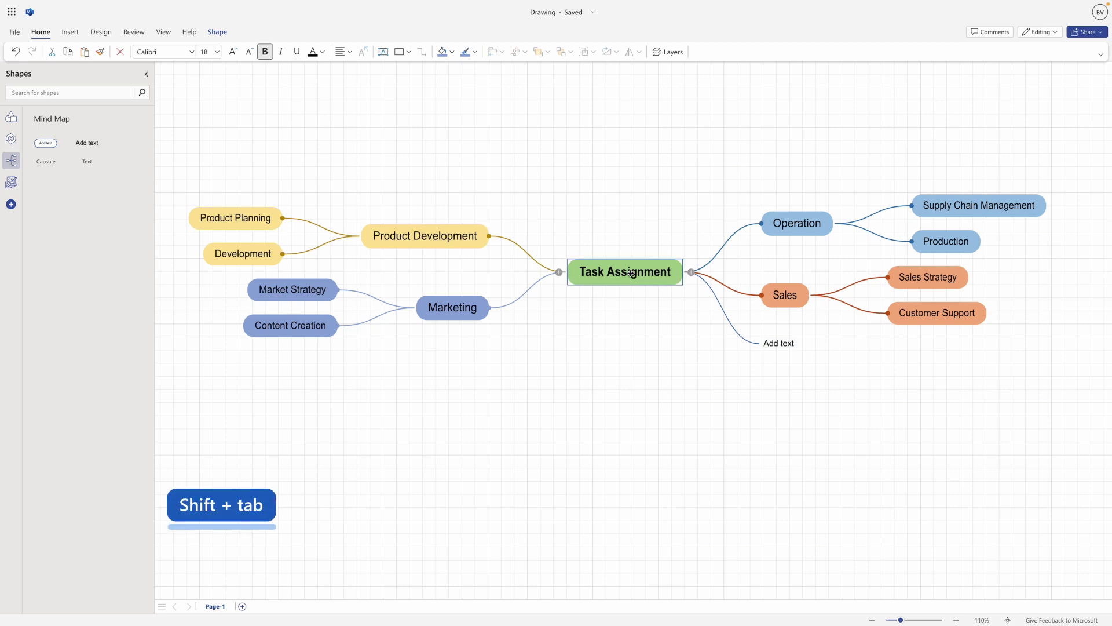
key(shift+Tab)
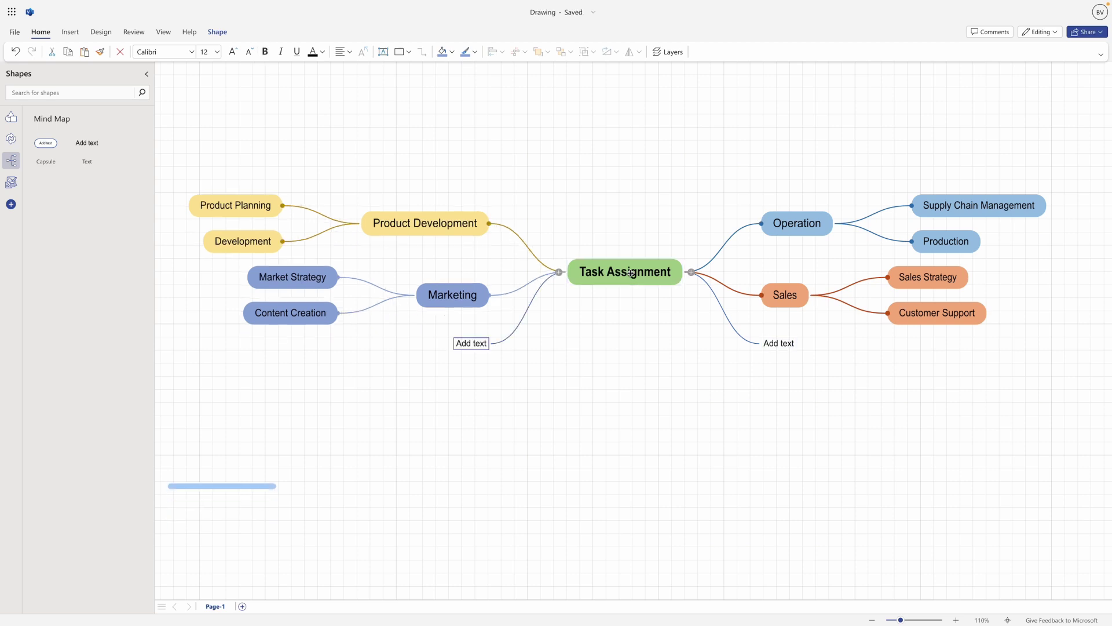
key(Return)
Edit Content Creation to read 'Content Creation / website content' on two lines.
click(303, 313)
key(Return)
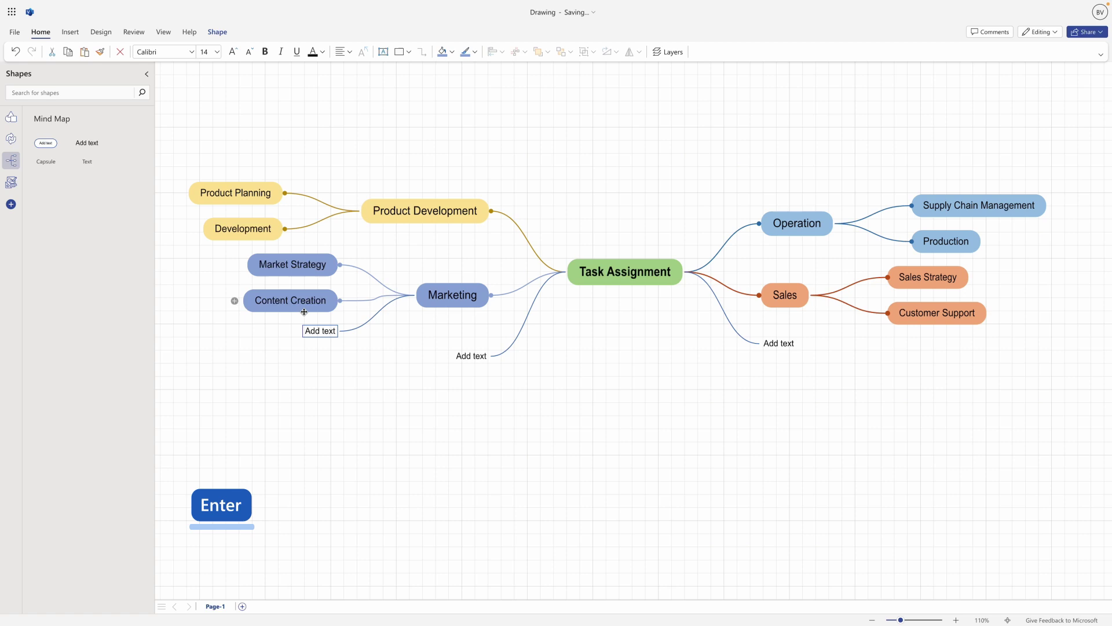
click(304, 312)
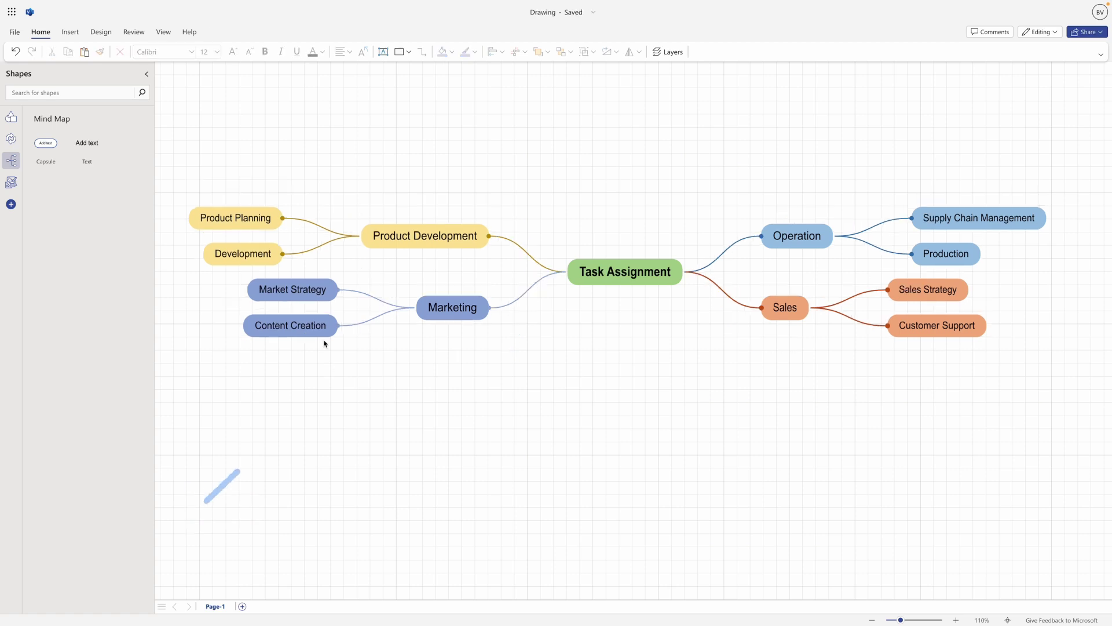
key(shift+Return)
text(/ website content)
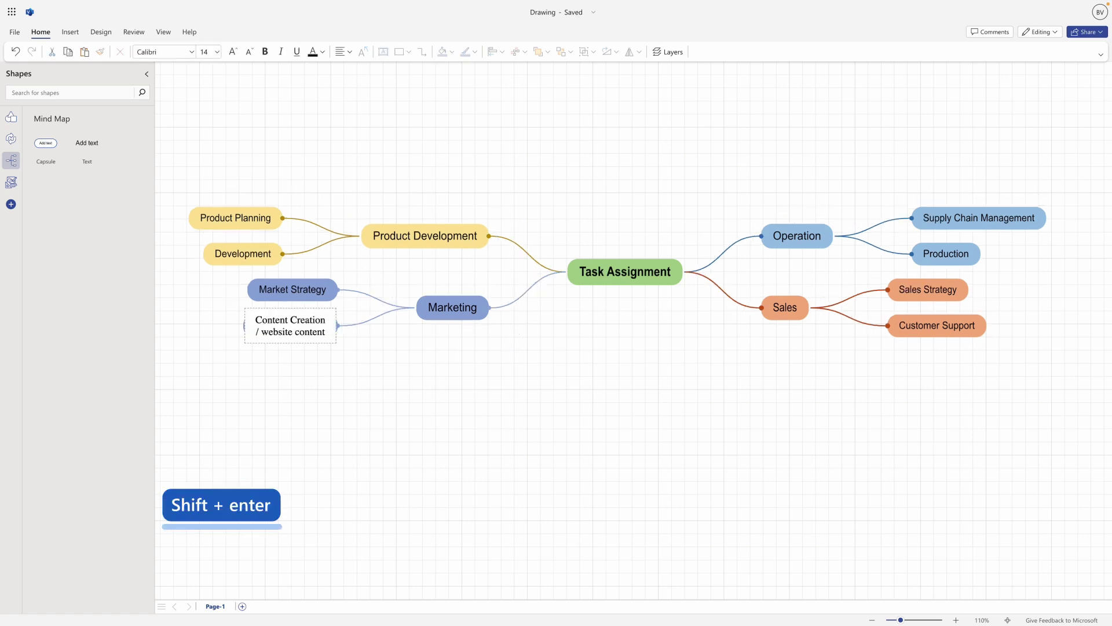
click(332, 331)
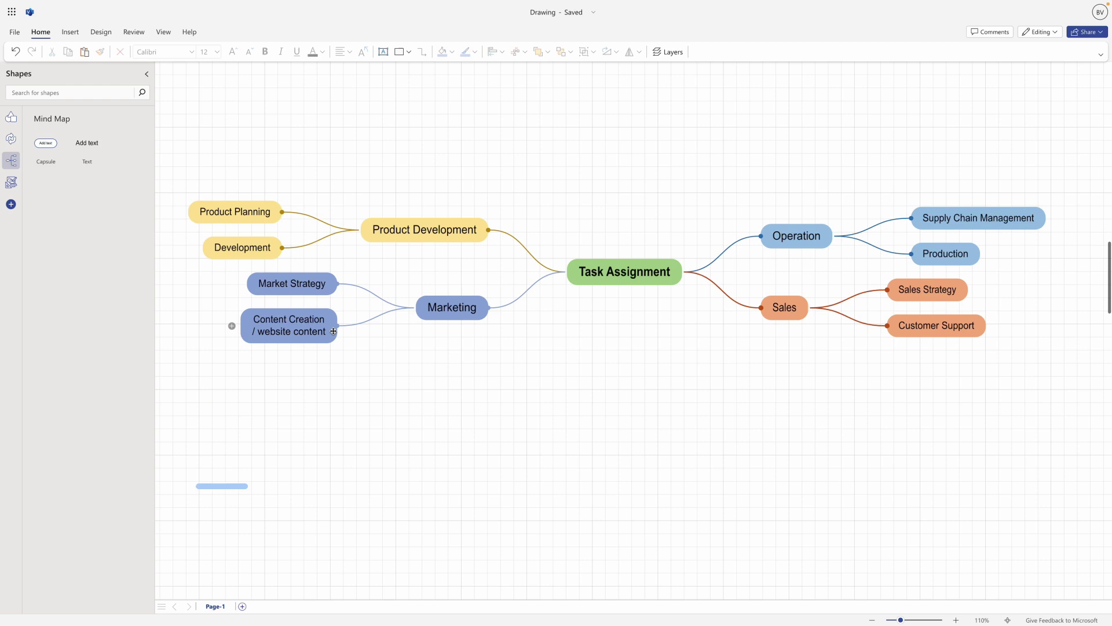
key(Up)
key(Right)
key(Up)
key(Right)
key(Right)
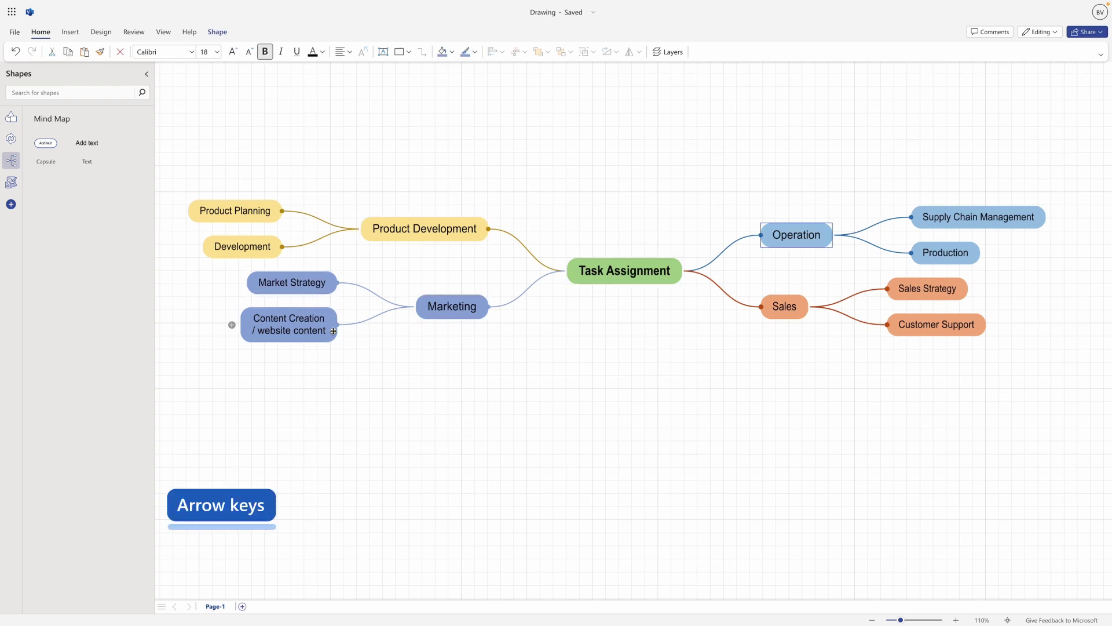
key(Down)
key(Right)
key(Up)
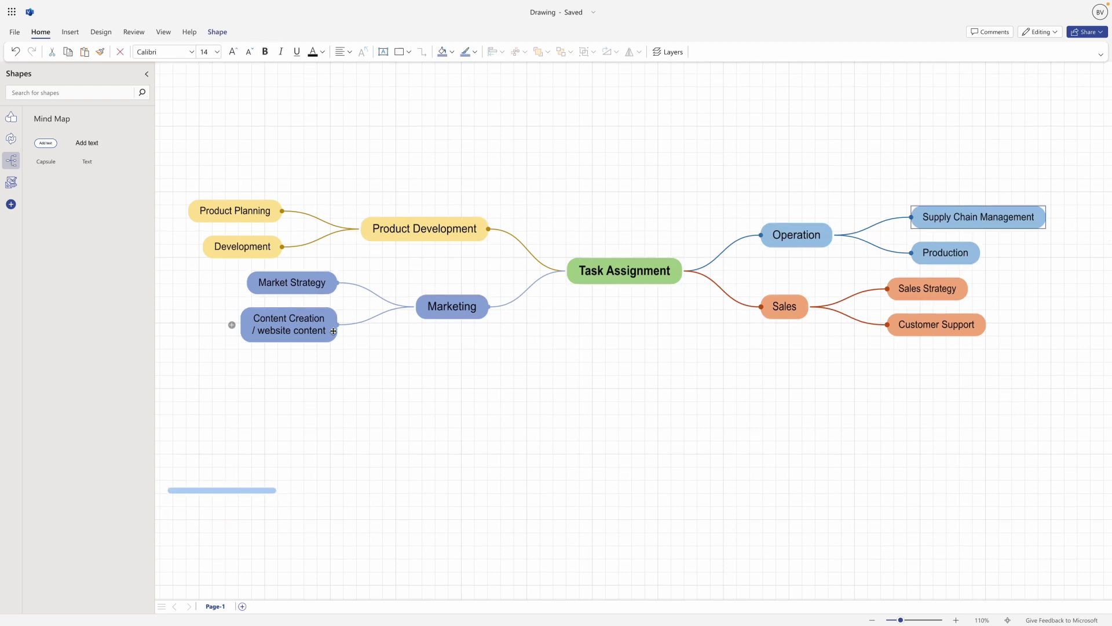
key(Left)
key(Delete)
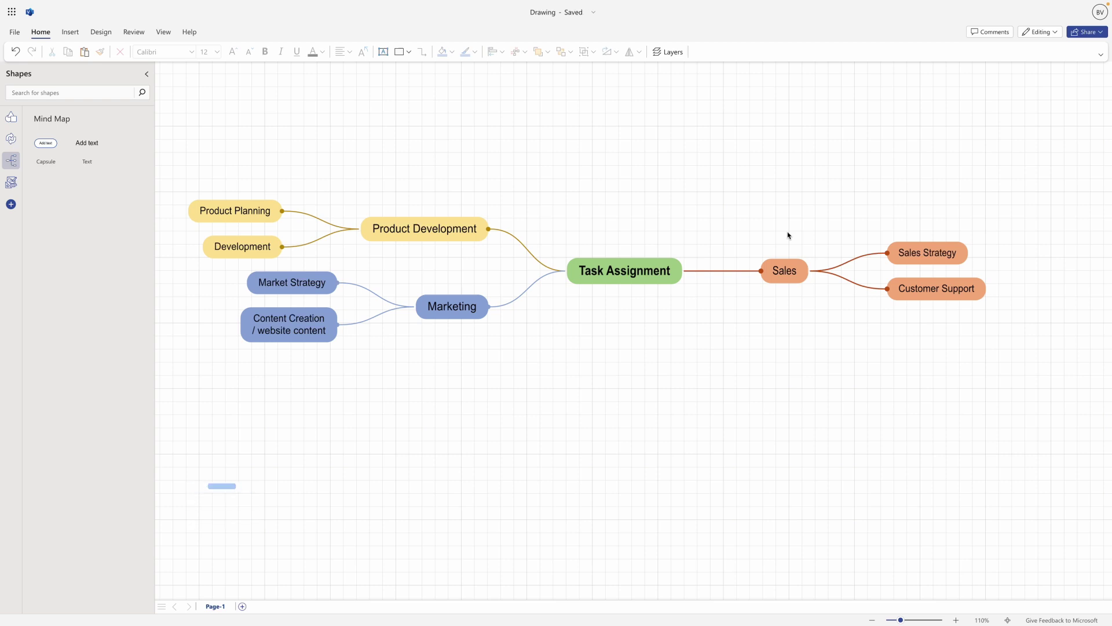
click(445, 229)
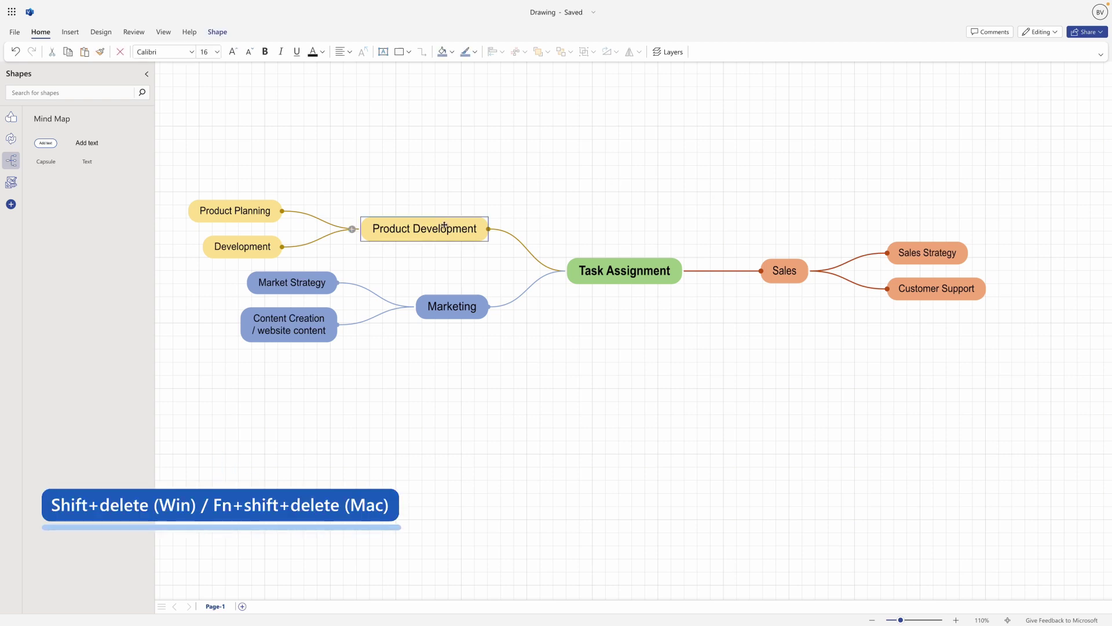
key(shift+Delete)
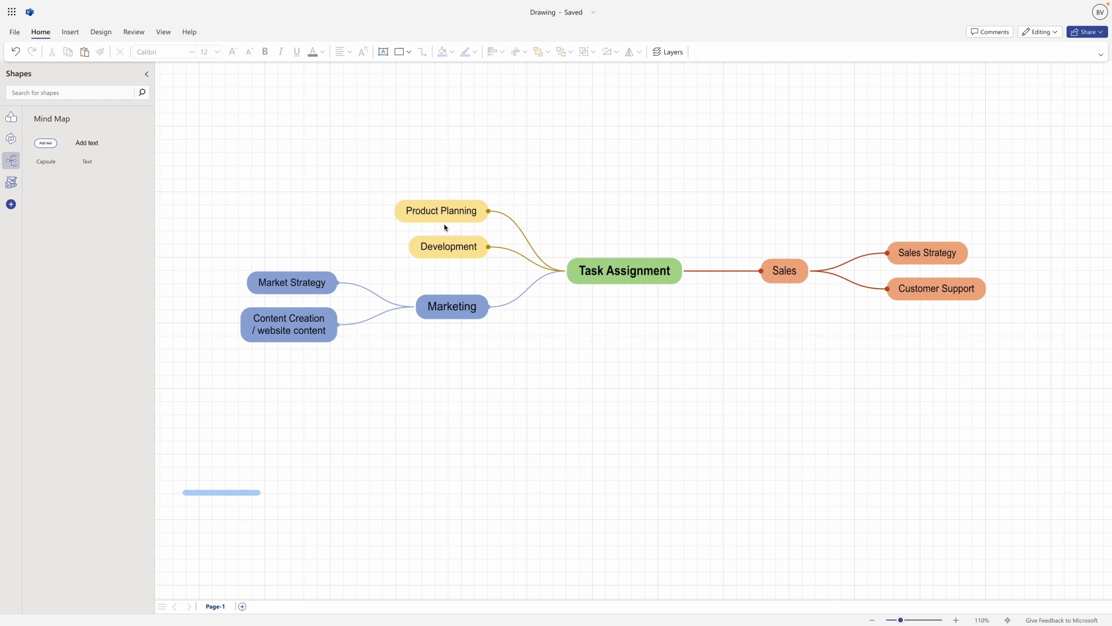
key(alt+Down)
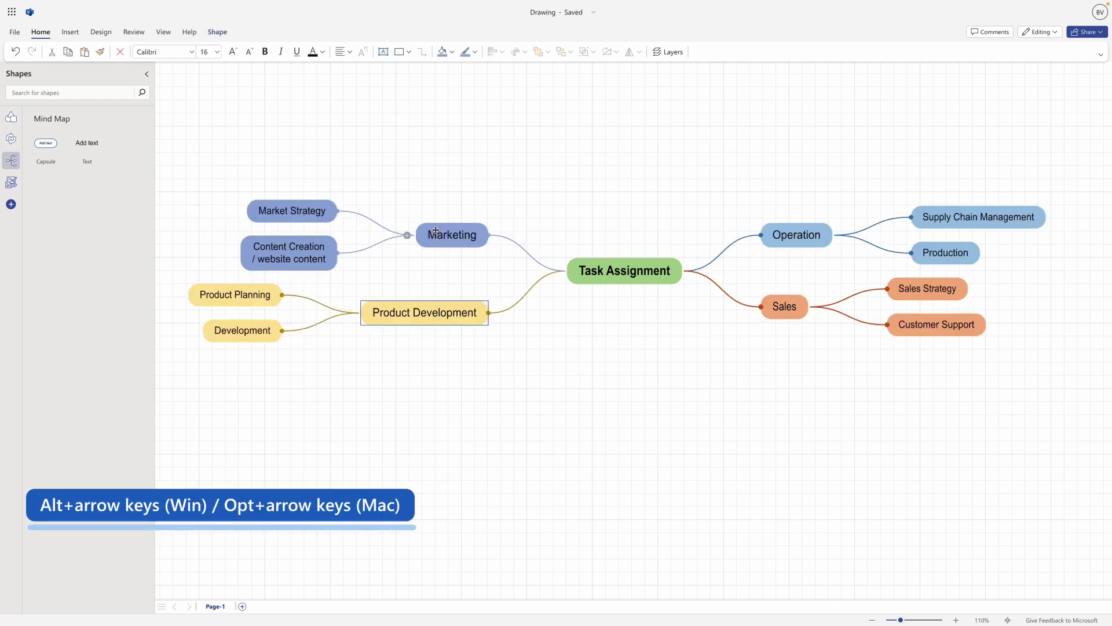
key(alt+Up)
key(alt+Right)
key(alt+Down)
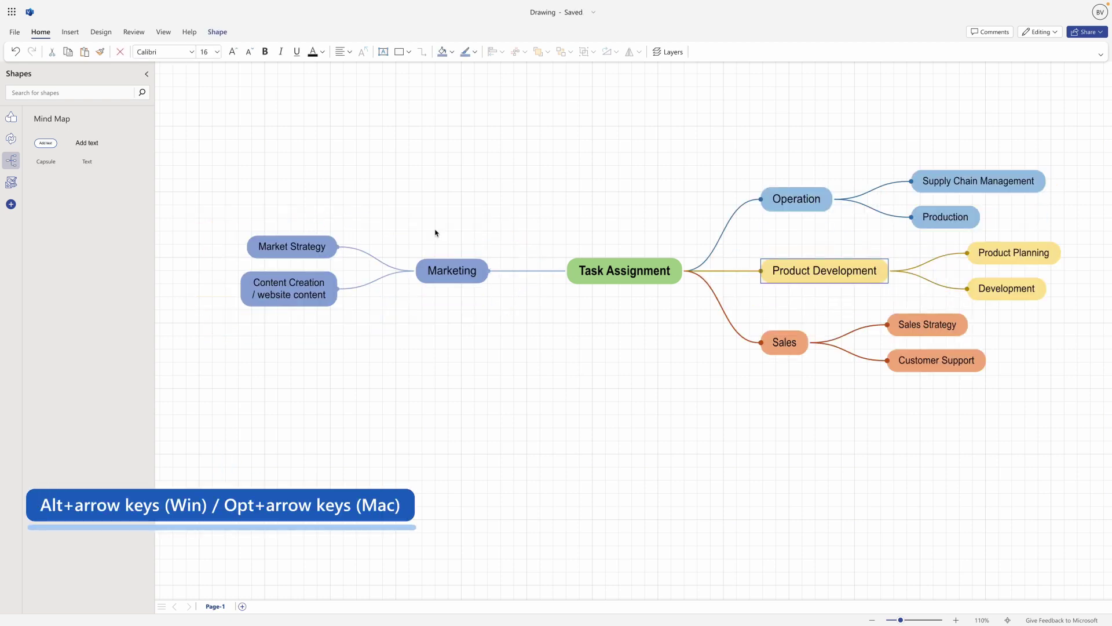
key(alt+Down)
key(alt+Left)
key(alt+Up)
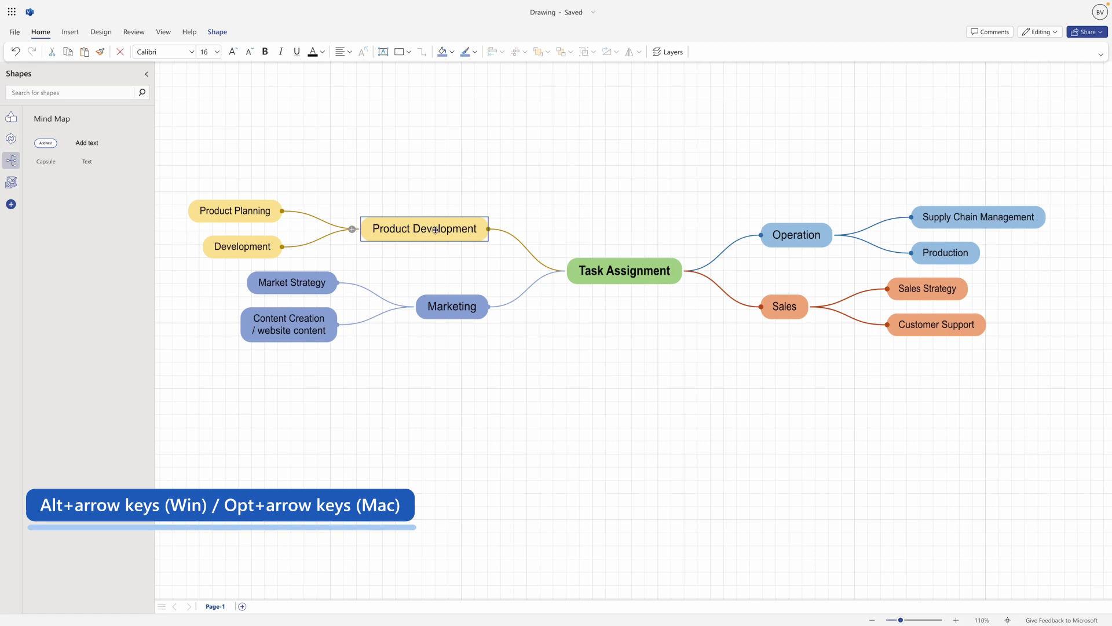